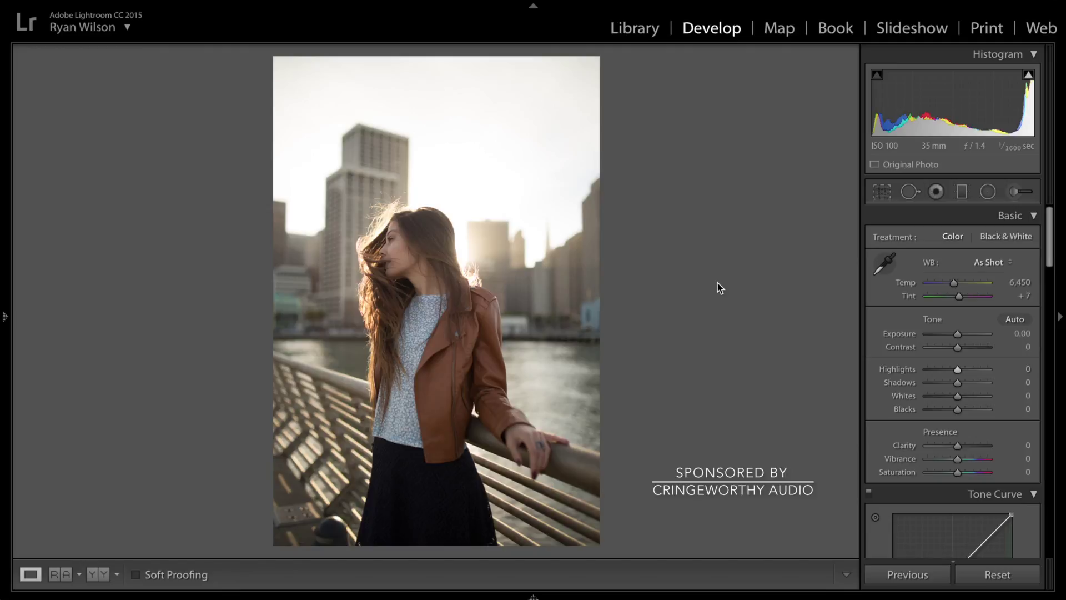
Step: Enable both Remove Chromatic Aberration and Profile Corrections in the lens corrections for the portrait
{"action": "mouse_move", "coordinate": [610, 593]}
{"action": "scroll", "coordinate": [871, 342], "scroll_direction": "down", "scroll_amount": 15}
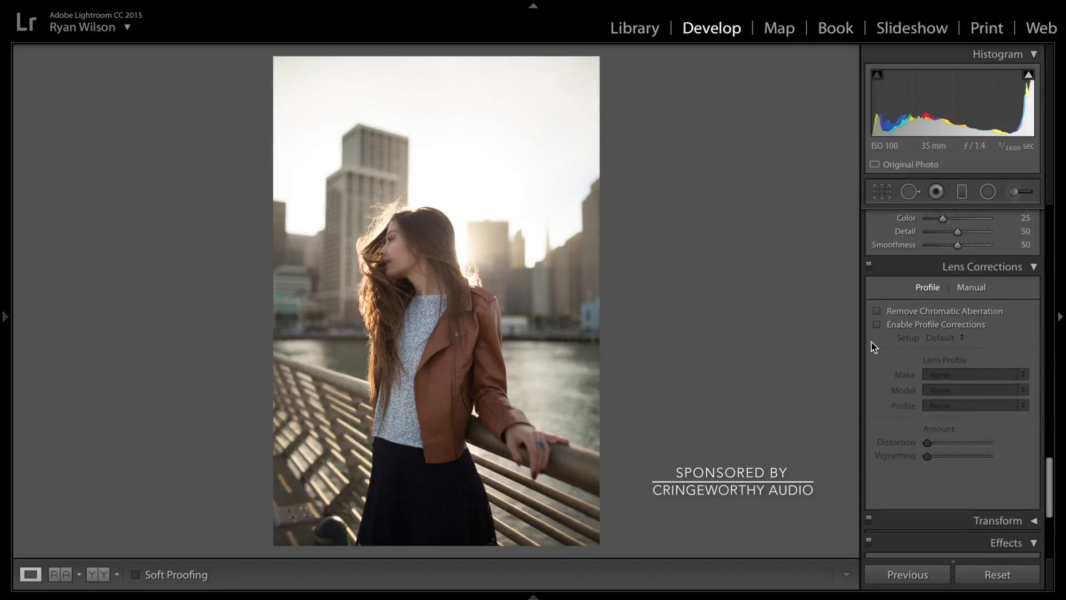
{"action": "scroll", "coordinate": [871, 342], "scroll_direction": "up", "scroll_amount": 5}
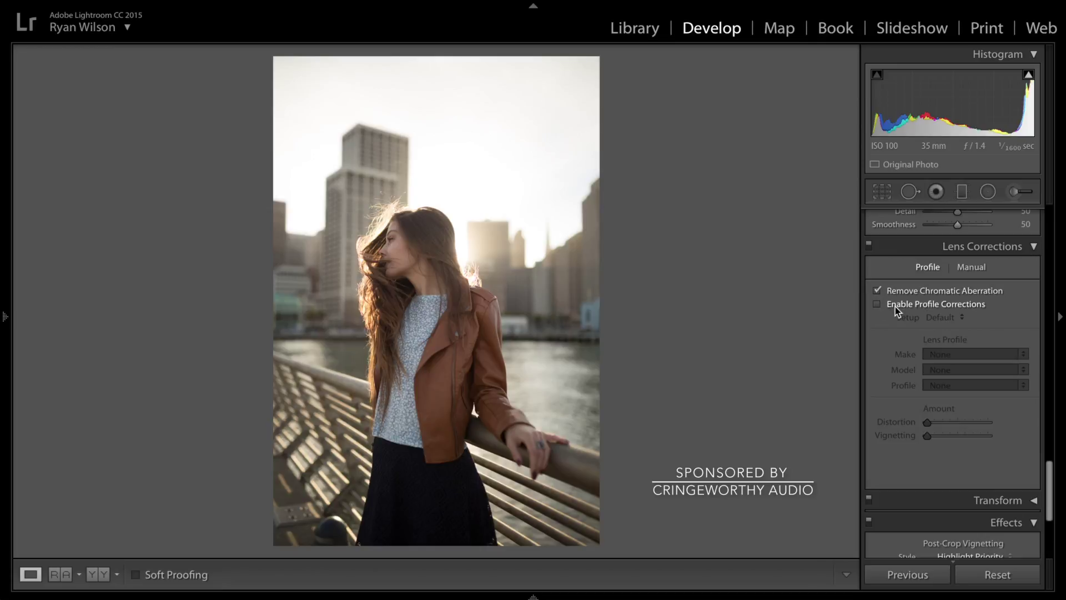
{"action": "left_click", "coordinate": [494, 295]}
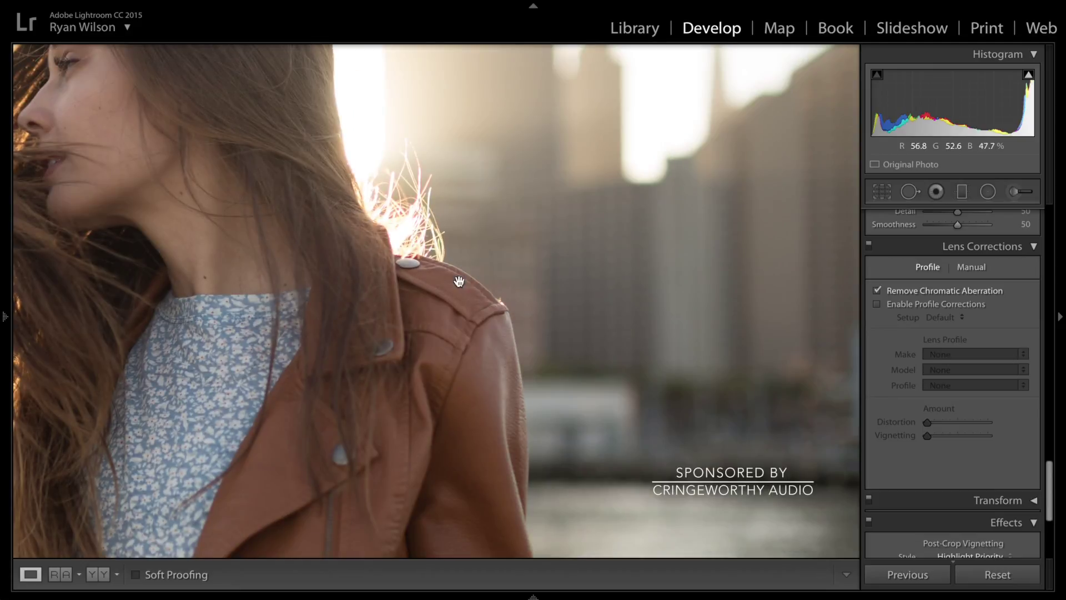
{"action": "left_click", "coordinate": [499, 294]}
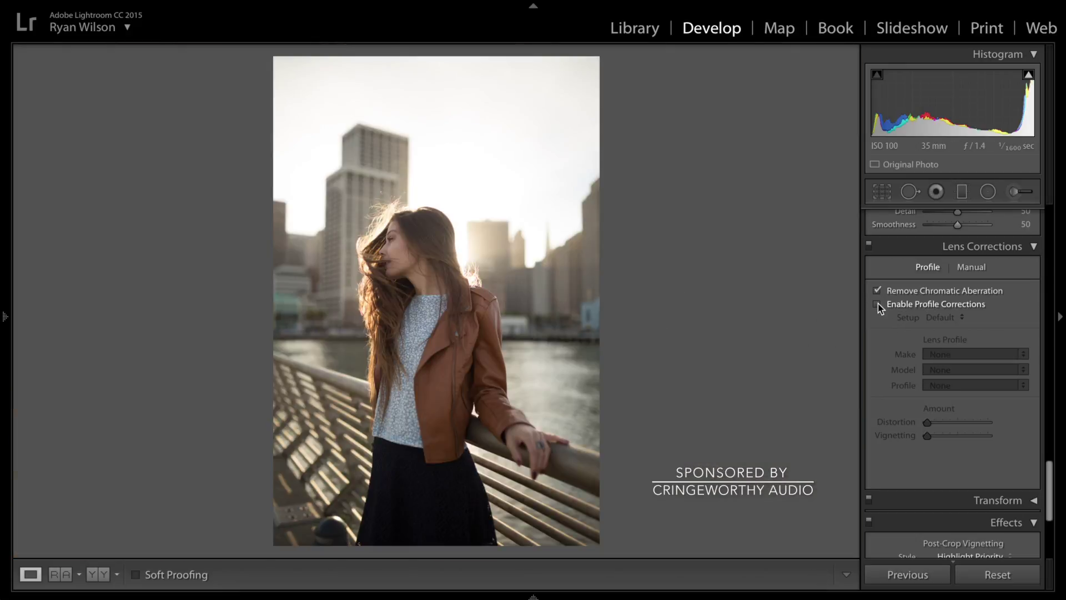
{"action": "left_click", "coordinate": [877, 305]}
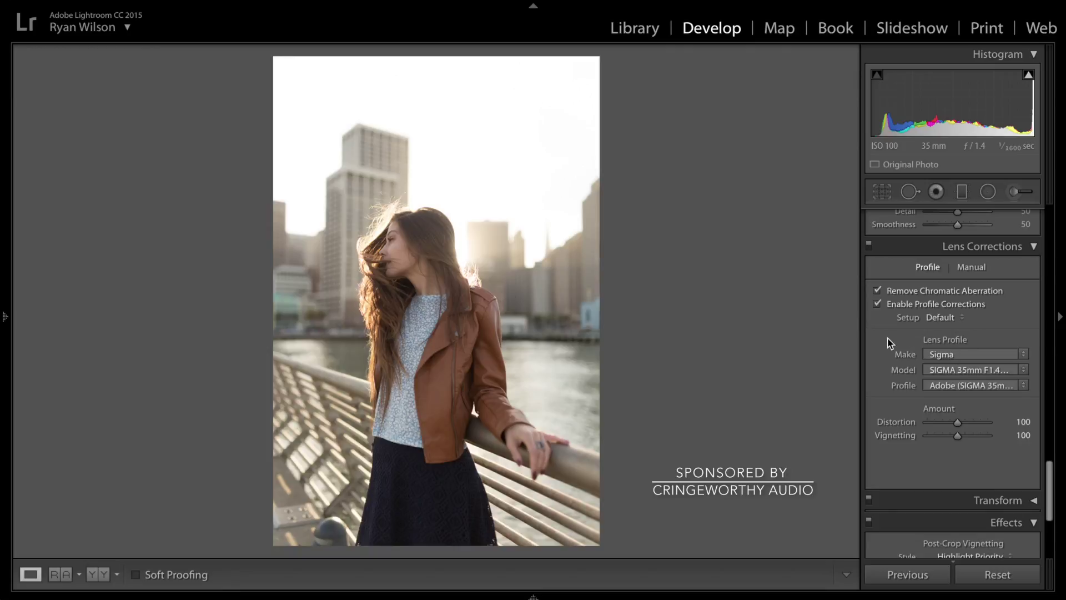
Step: Compare the photo with and without the lens profile corrections, leaving the corrections enabled
{"action": "scroll", "coordinate": [887, 343], "scroll_direction": "down", "scroll_amount": 3}
{"action": "scroll", "coordinate": [886, 340], "scroll_direction": "up", "scroll_amount": 2}
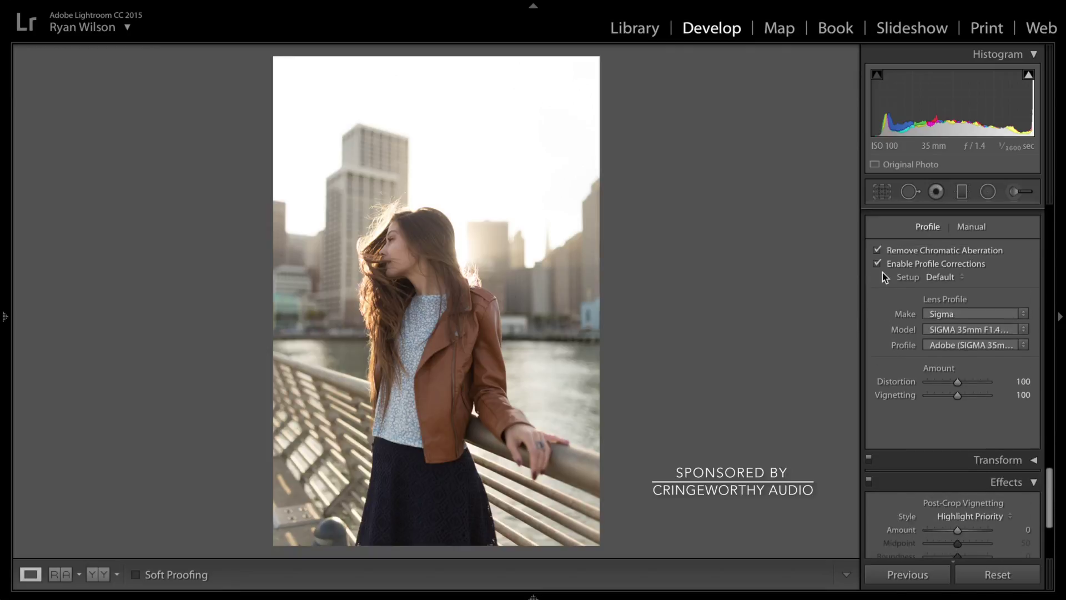
{"action": "left_click", "coordinate": [879, 265]}
{"action": "left_click", "coordinate": [878, 265]}
{"action": "left_click", "coordinate": [878, 265]}
{"action": "left_click", "coordinate": [878, 265]}
Step: Lower the photo's Highlights to −81 in the basic tone adjustments
{"action": "scroll", "coordinate": [876, 296], "scroll_direction": "up", "scroll_amount": 10}
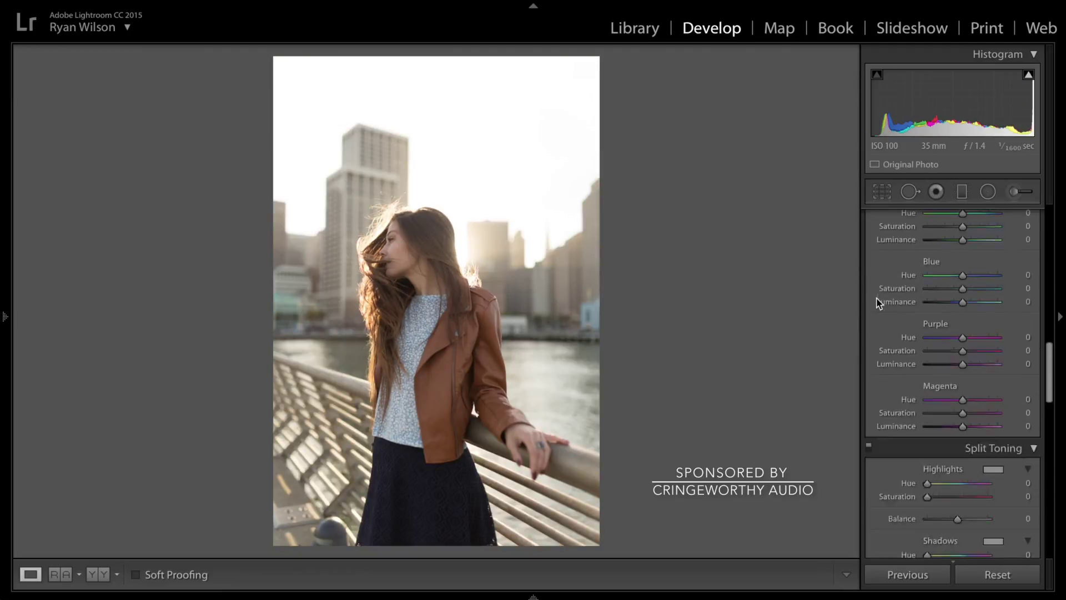
{"action": "scroll", "coordinate": [878, 303], "scroll_direction": "up", "scroll_amount": 8}
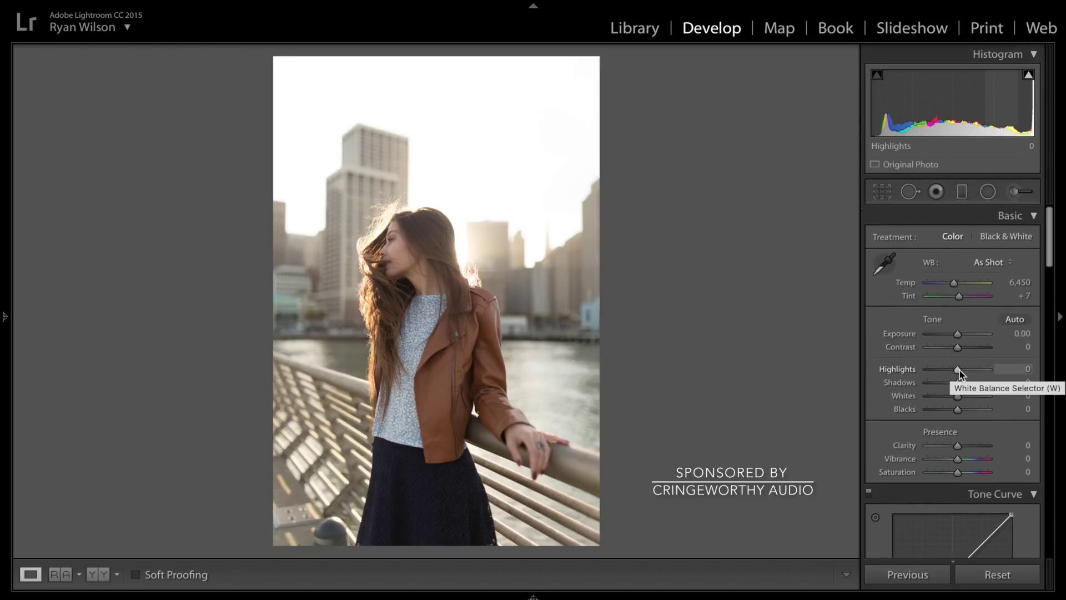
{"action": "left_click_drag", "start_coordinate": [957, 369], "coordinate": [933, 369]}
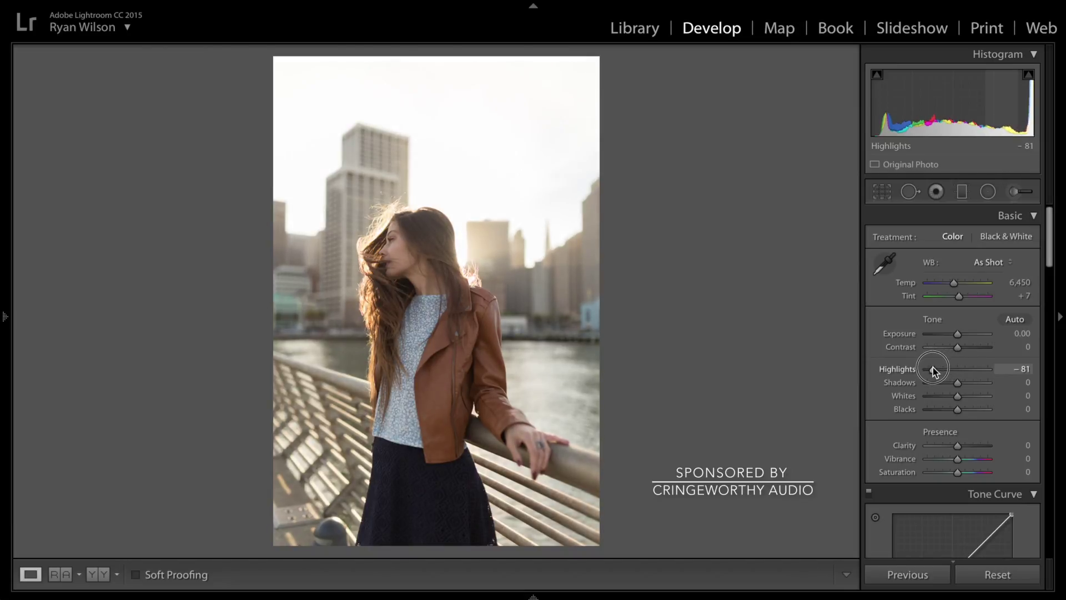
Step: Set Whites to +2, using the highlight clipping overlay on the photo to judge the adjustment
{"action": "left_click_drag", "start_coordinate": [960, 398], "coordinate": [959, 400]}
{"action": "double_click", "coordinate": [957, 397]}
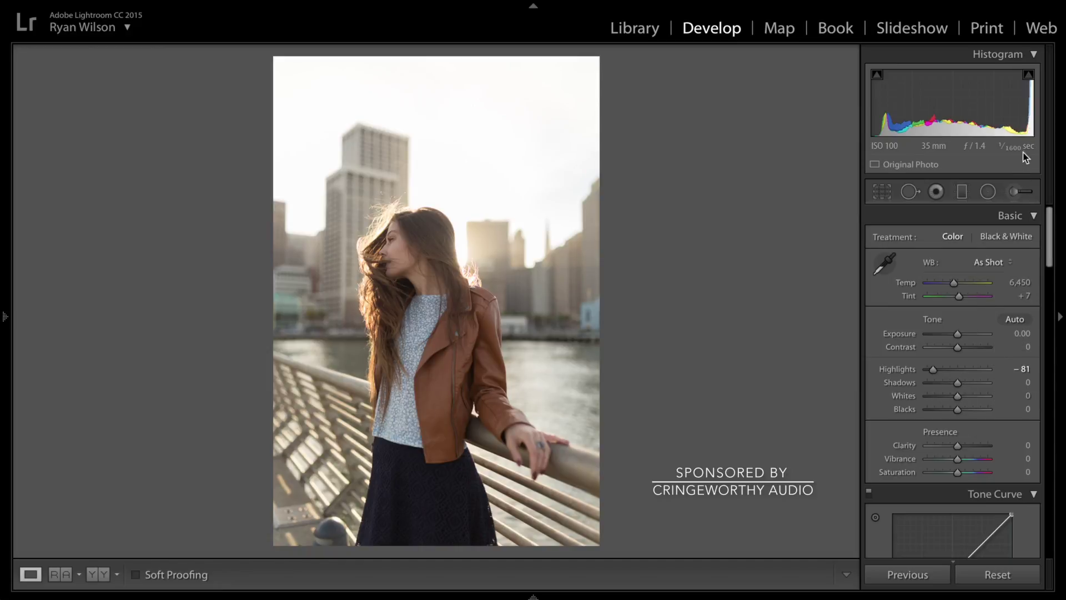
{"action": "left_click_drag", "start_coordinate": [959, 400], "coordinate": [965, 400]}
{"action": "left_click", "coordinate": [1029, 75]}
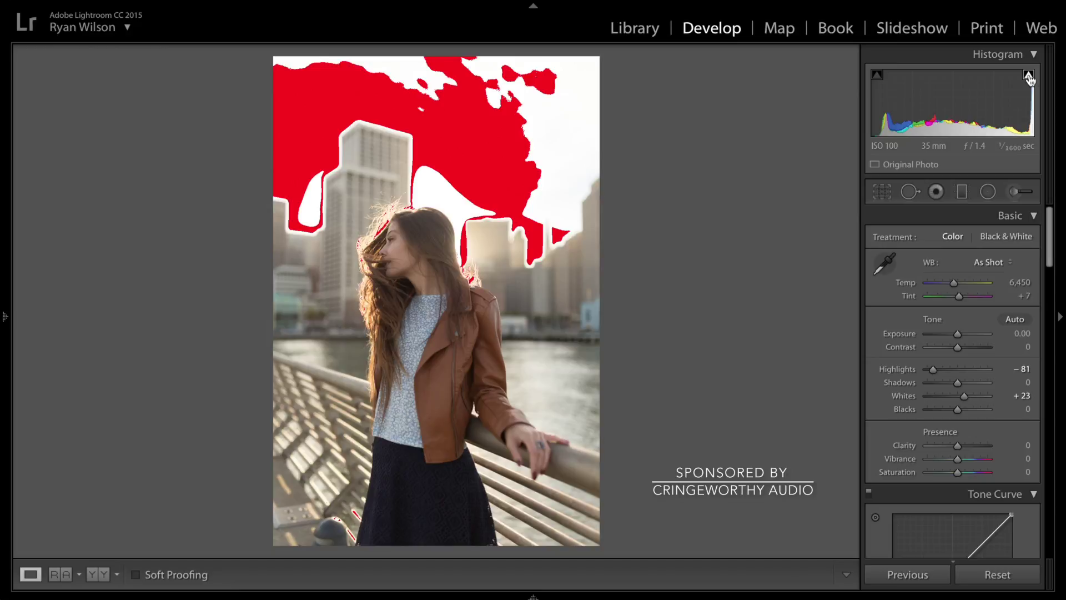
{"action": "left_click", "coordinate": [1029, 75]}
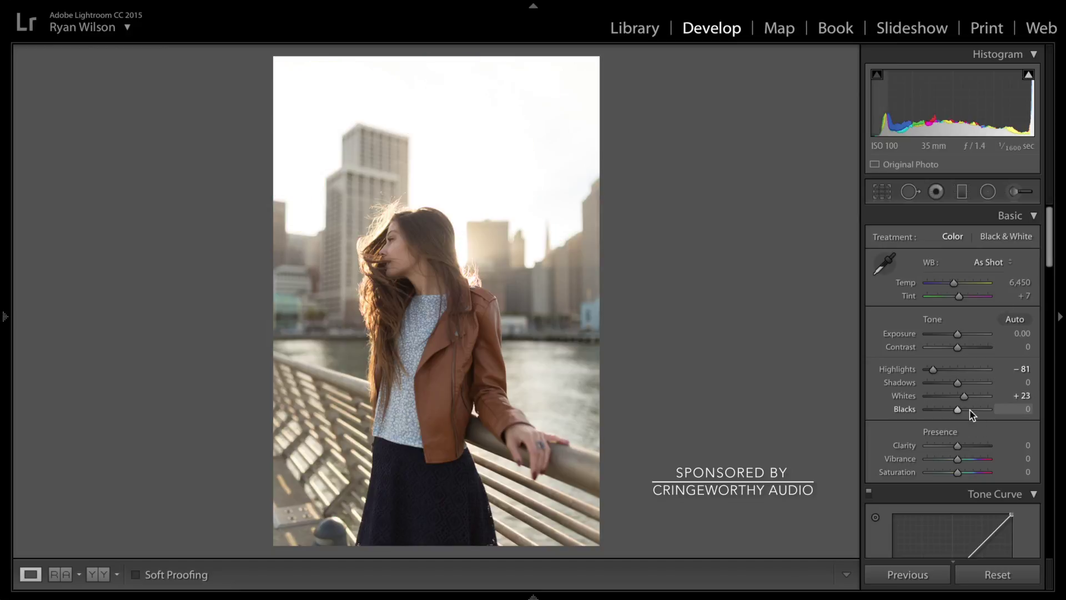
{"action": "left_click_drag", "start_coordinate": [964, 398], "coordinate": [960, 400]}
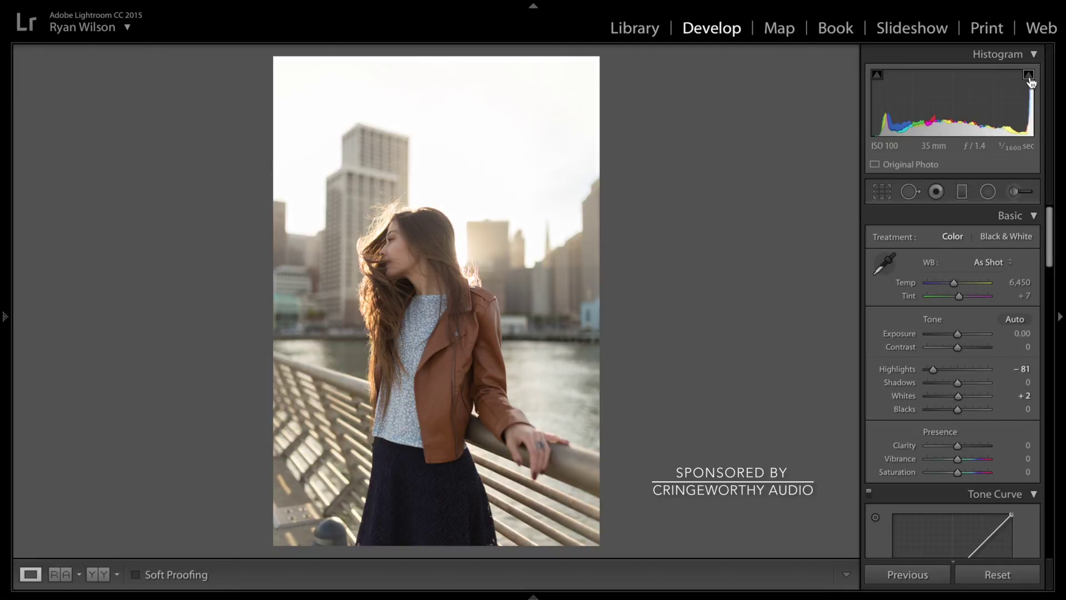
Step: Set the basic adjustments to Blacks −32, Shadows +17 and Clarity −5
{"action": "scroll", "coordinate": [880, 386], "scroll_direction": "down", "scroll_amount": 1}
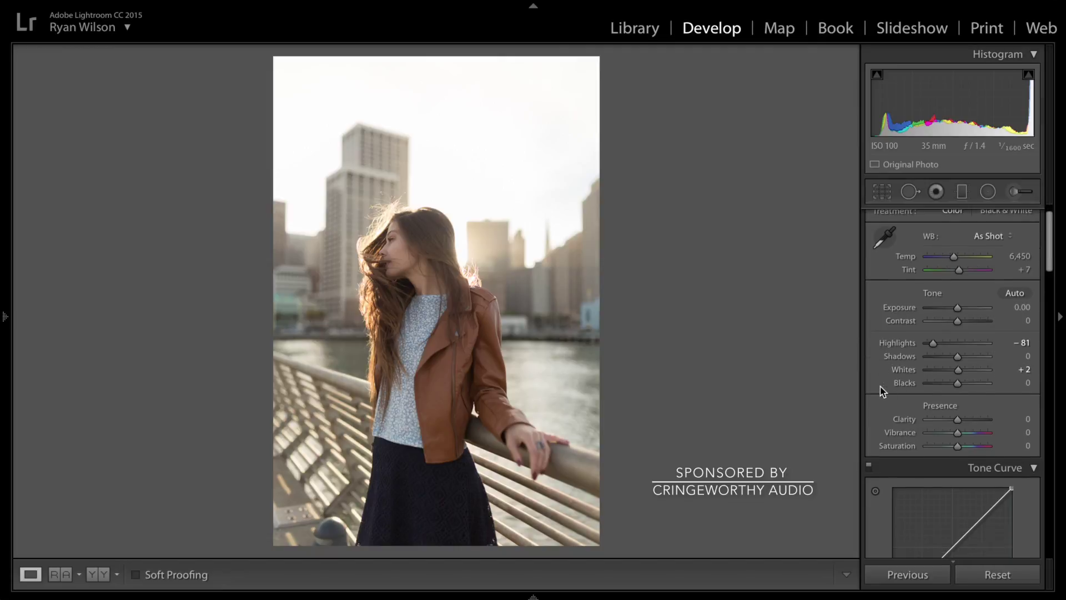
{"action": "left_click_drag", "start_coordinate": [958, 383], "coordinate": [949, 384]}
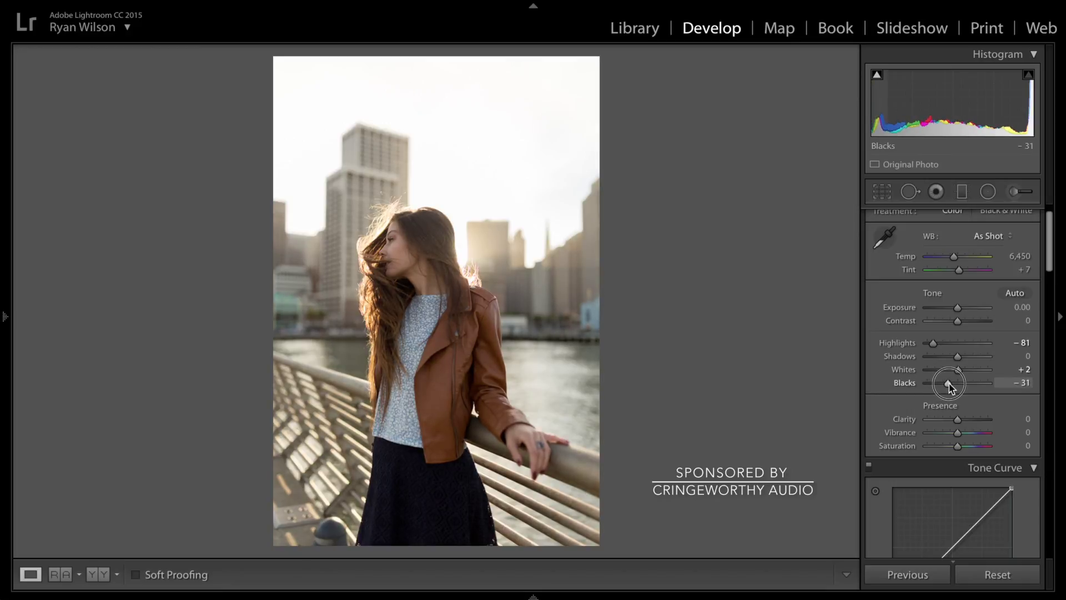
{"action": "left_click_drag", "start_coordinate": [948, 385], "coordinate": [964, 362]}
{"action": "left_click", "coordinate": [958, 357]}
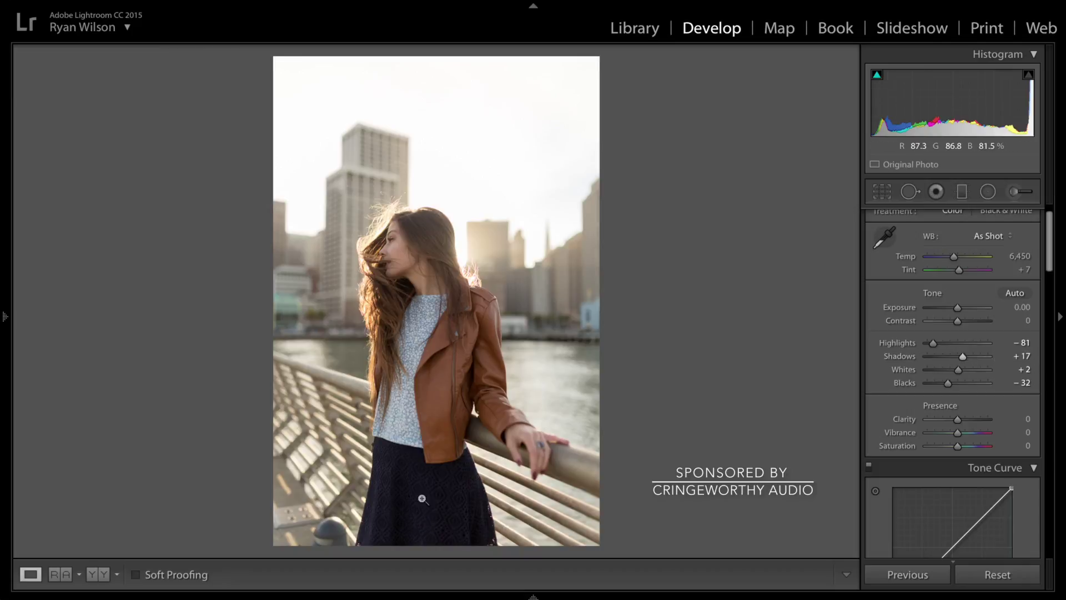
{"action": "scroll", "coordinate": [868, 387], "scroll_direction": "down", "scroll_amount": 2}
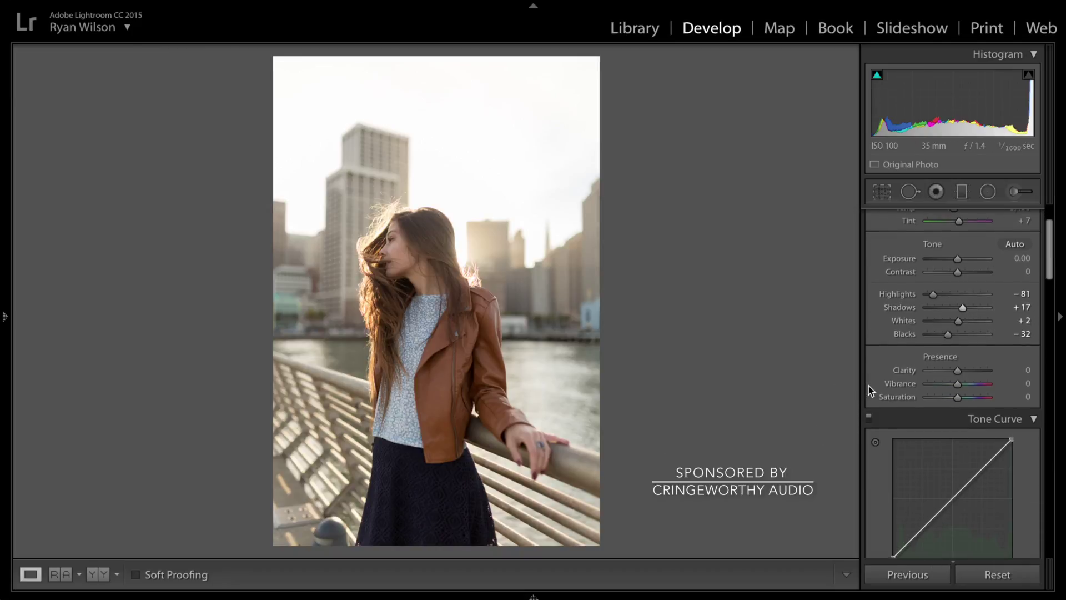
{"action": "left_click_drag", "start_coordinate": [957, 371], "coordinate": [957, 375]}
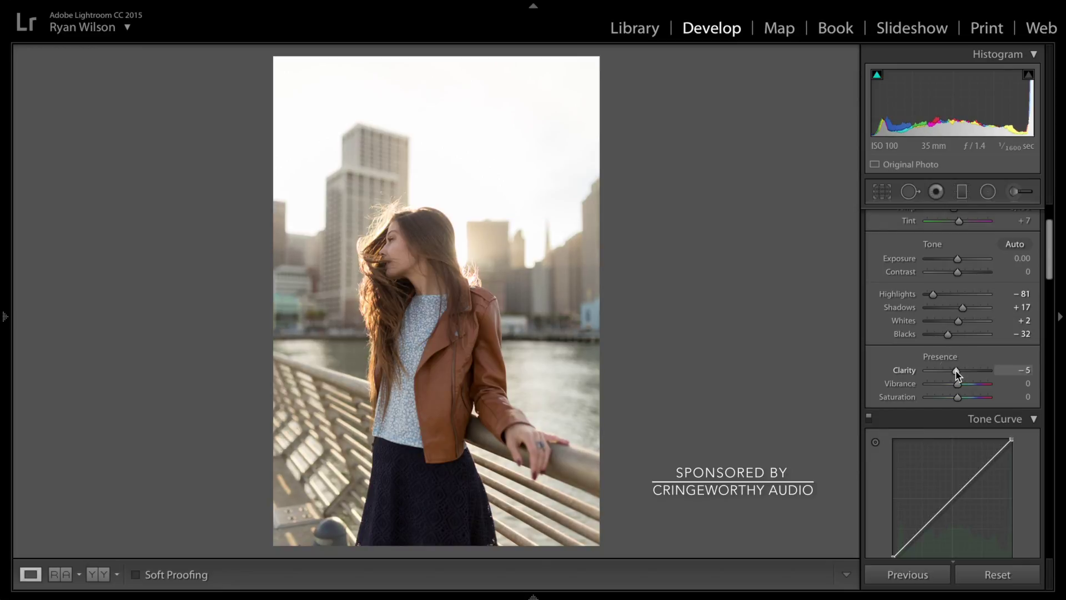
Step: Shape a gentle S-curve in the RGB tone curve with shadow, midtone and highlight points, lowering the shadows slightly and raising the highlights
{"action": "scroll", "coordinate": [882, 337], "scroll_direction": "down", "scroll_amount": 5}
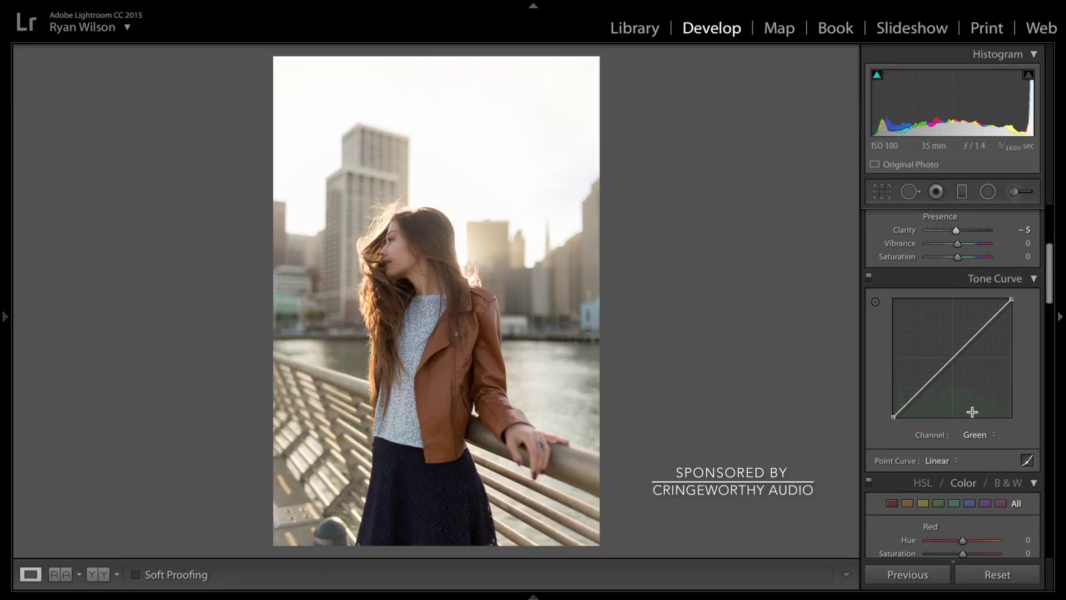
{"action": "left_click", "coordinate": [975, 435]}
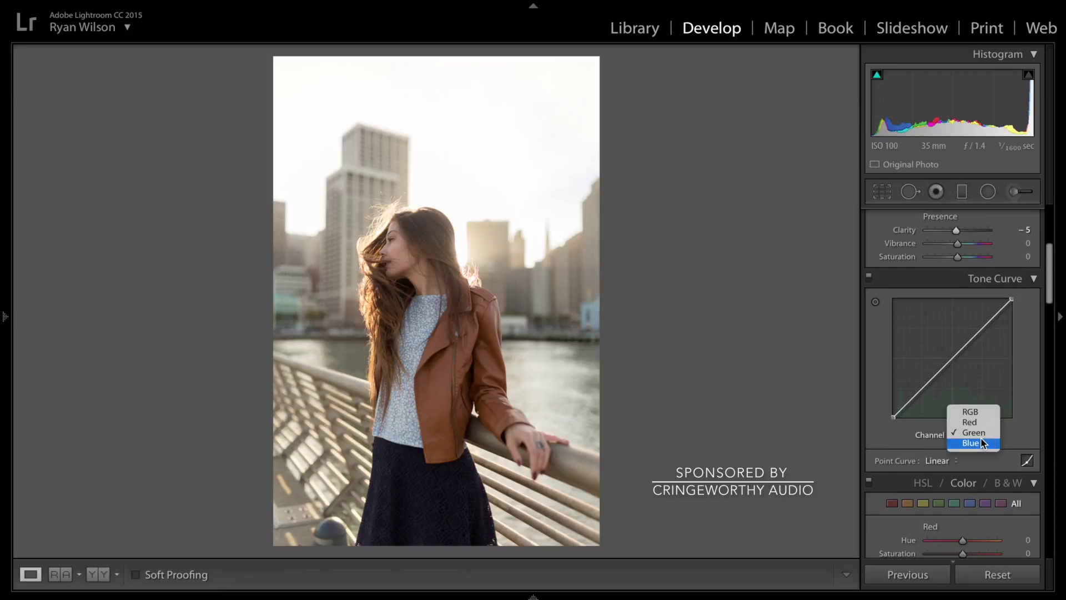
{"action": "left_click", "coordinate": [965, 412]}
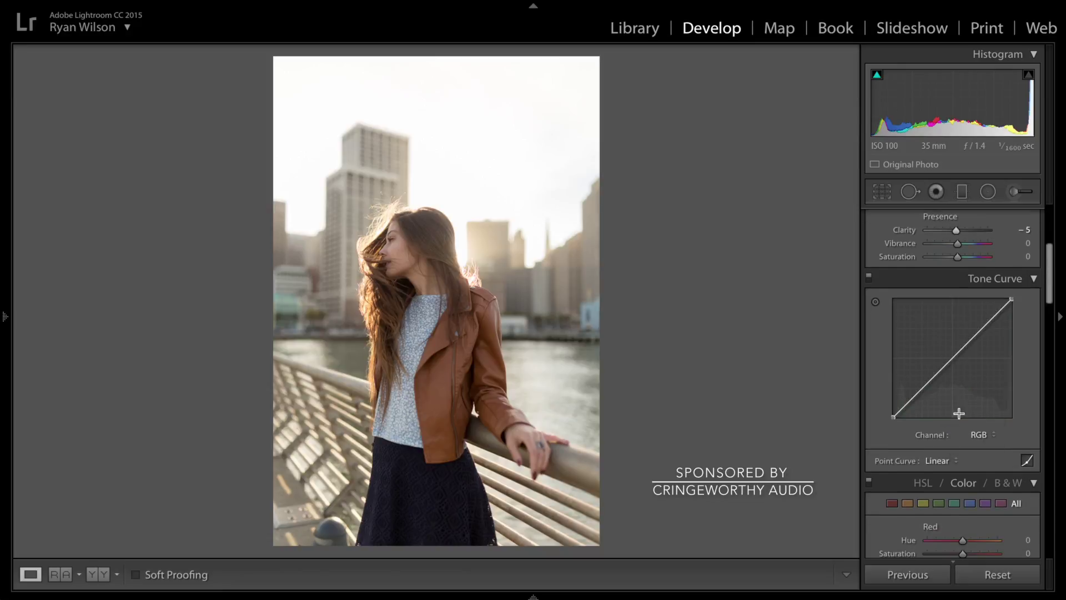
{"action": "left_click", "coordinate": [952, 357]}
{"action": "left_click", "coordinate": [982, 329]}
{"action": "left_click_drag", "start_coordinate": [922, 388], "coordinate": [924, 390]}
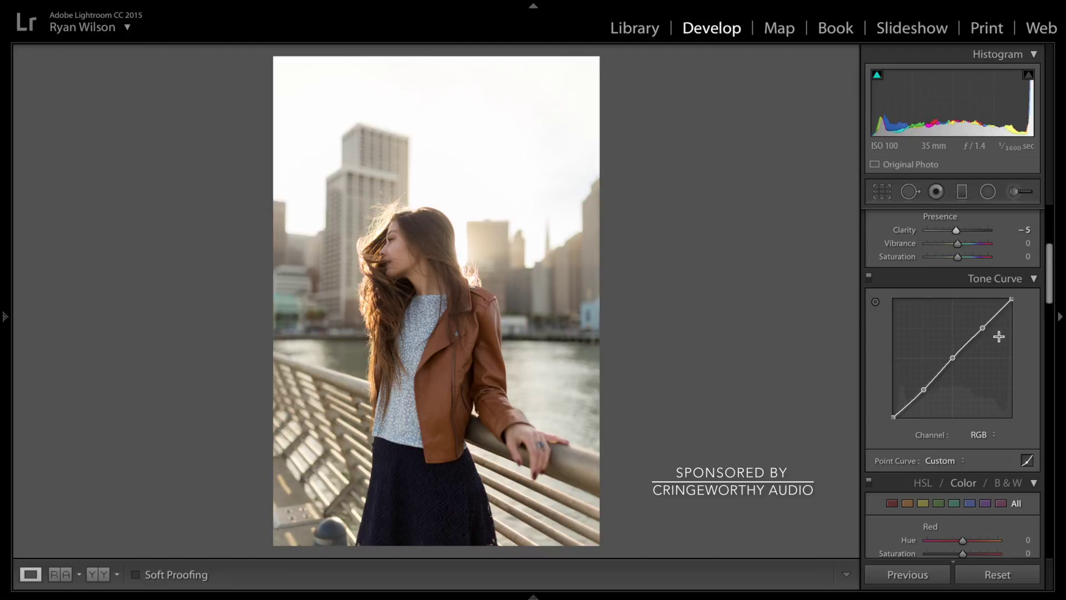
{"action": "left_click_drag", "start_coordinate": [982, 327], "coordinate": [980, 324]}
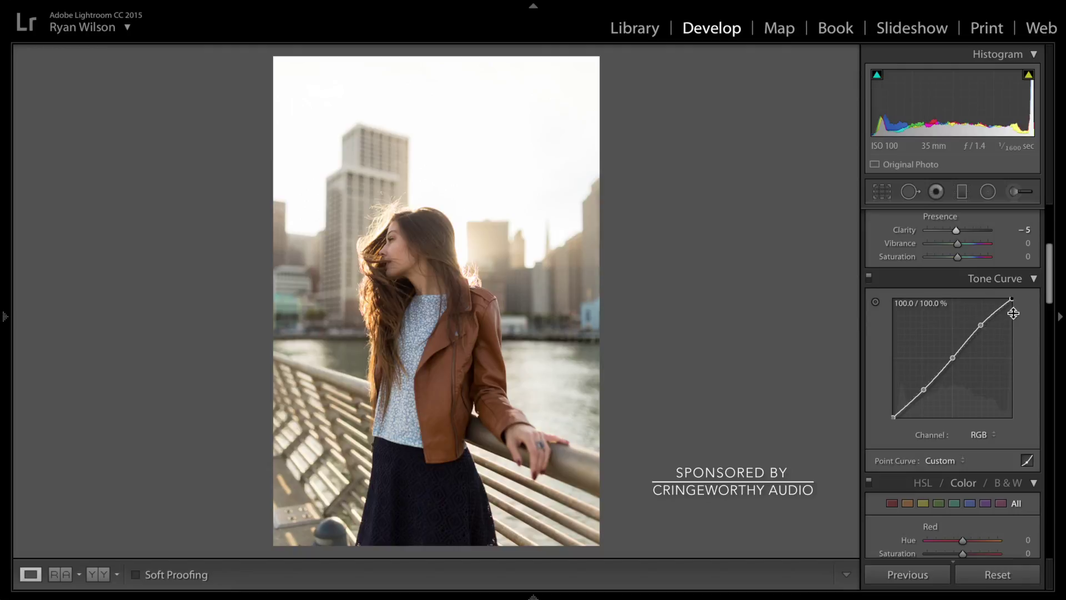
Step: Fade the ends of the RGB curve by lowering the white point to about 97% and slightly lifting the black point below an added deep-shadow point
{"action": "left_click_drag", "start_coordinate": [1011, 299], "coordinate": [1011, 301]}
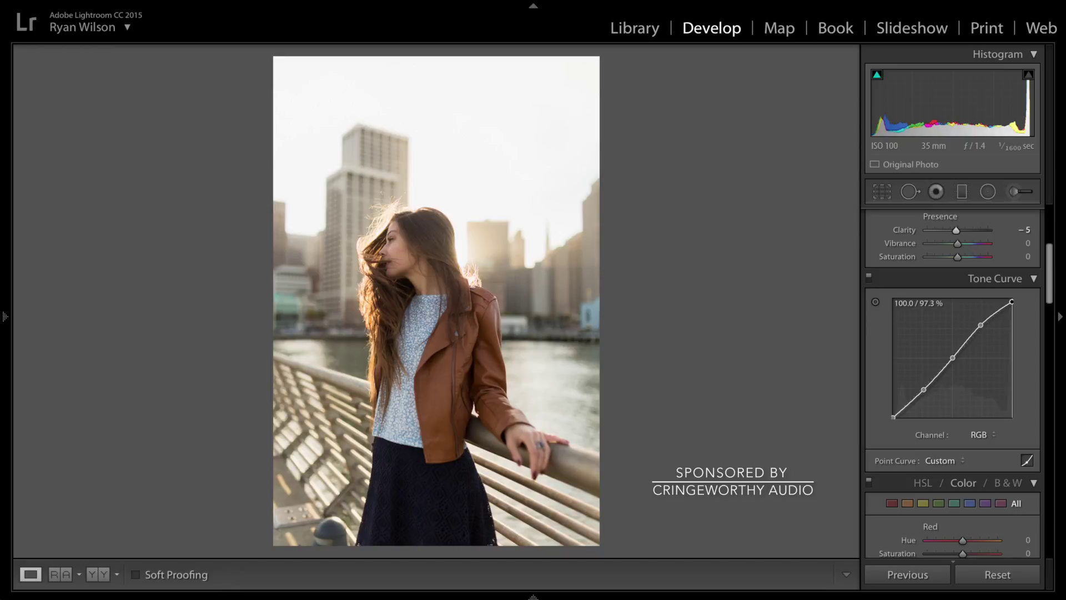
{"action": "left_click_drag", "start_coordinate": [1012, 301], "coordinate": [1011, 302]}
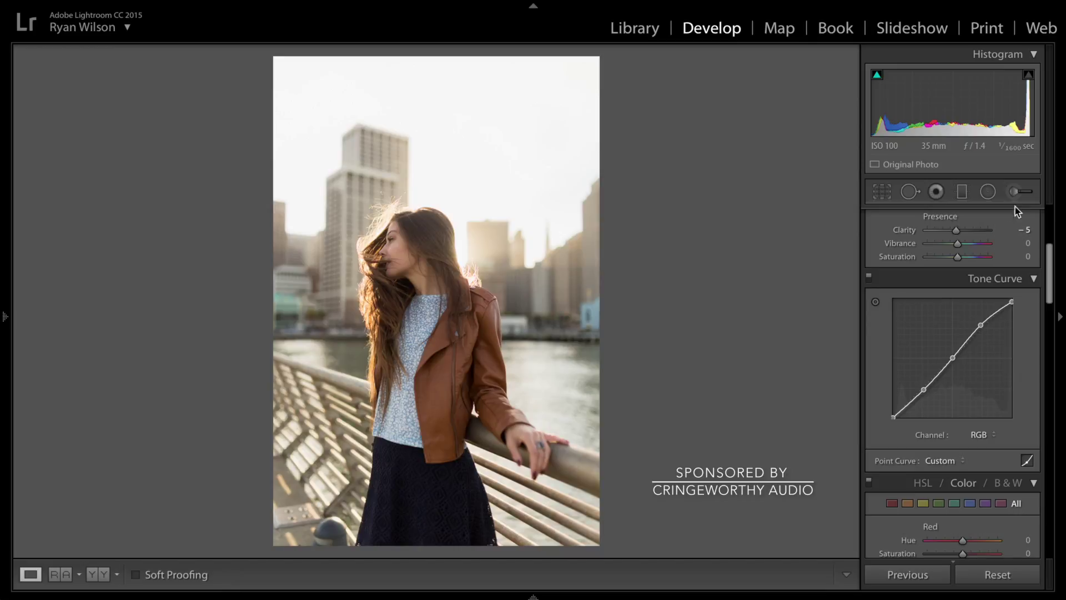
{"action": "left_click", "coordinate": [907, 406]}
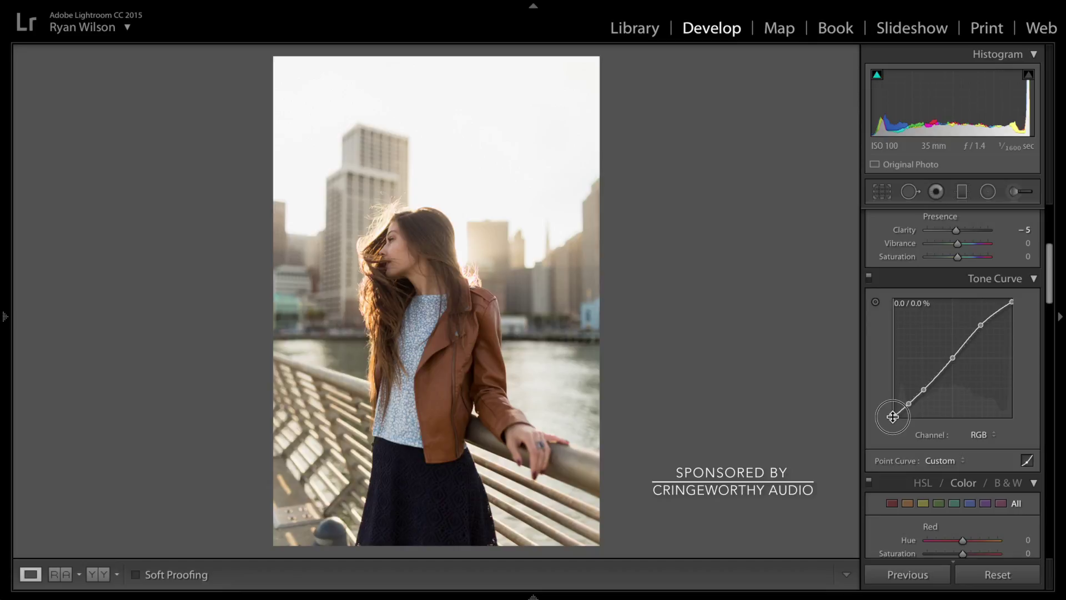
{"action": "left_click_drag", "start_coordinate": [893, 417], "coordinate": [892, 415]}
{"action": "left_click_drag", "start_coordinate": [893, 415], "coordinate": [892, 416]}
{"action": "left_click_drag", "start_coordinate": [892, 416], "coordinate": [893, 413]}
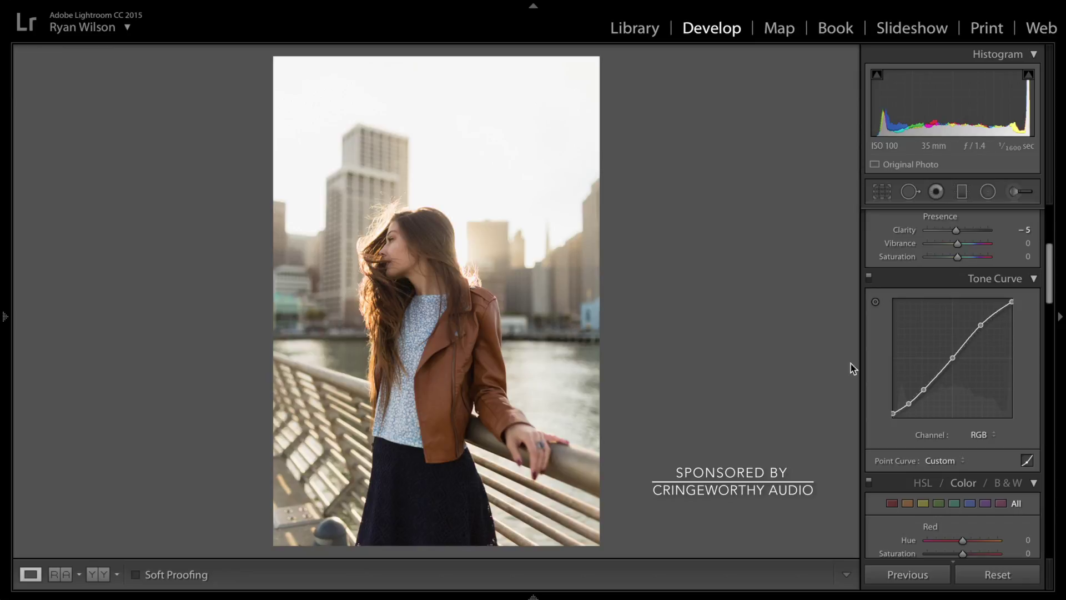
Step: Try the Green curve's black point at 5.1 / 0.0 %, and return it to 0.0 / 4.3 %
{"action": "scroll", "coordinate": [884, 387], "scroll_direction": "down", "scroll_amount": 2}
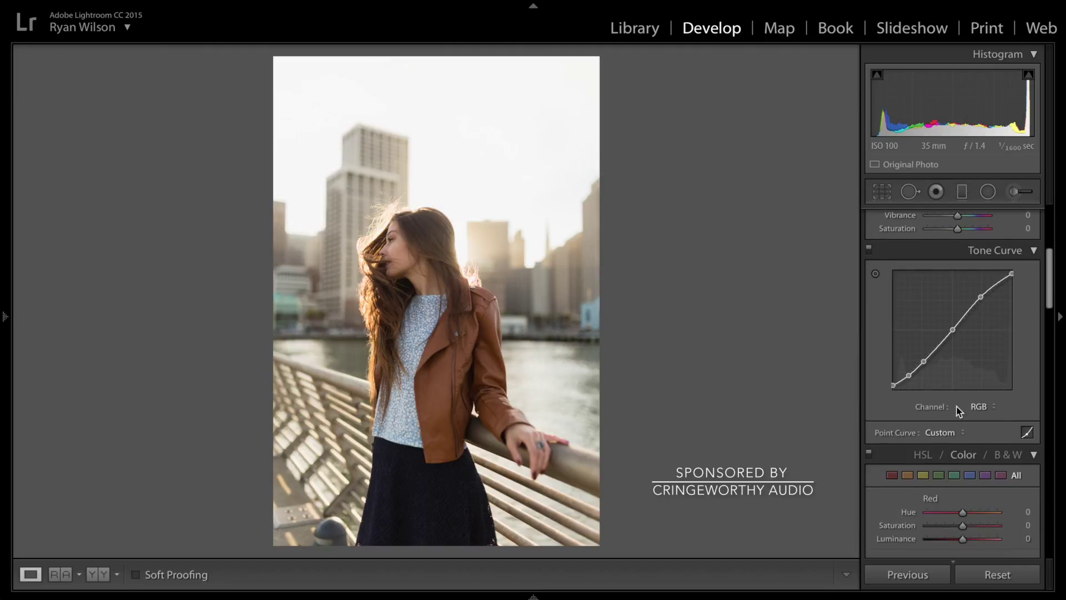
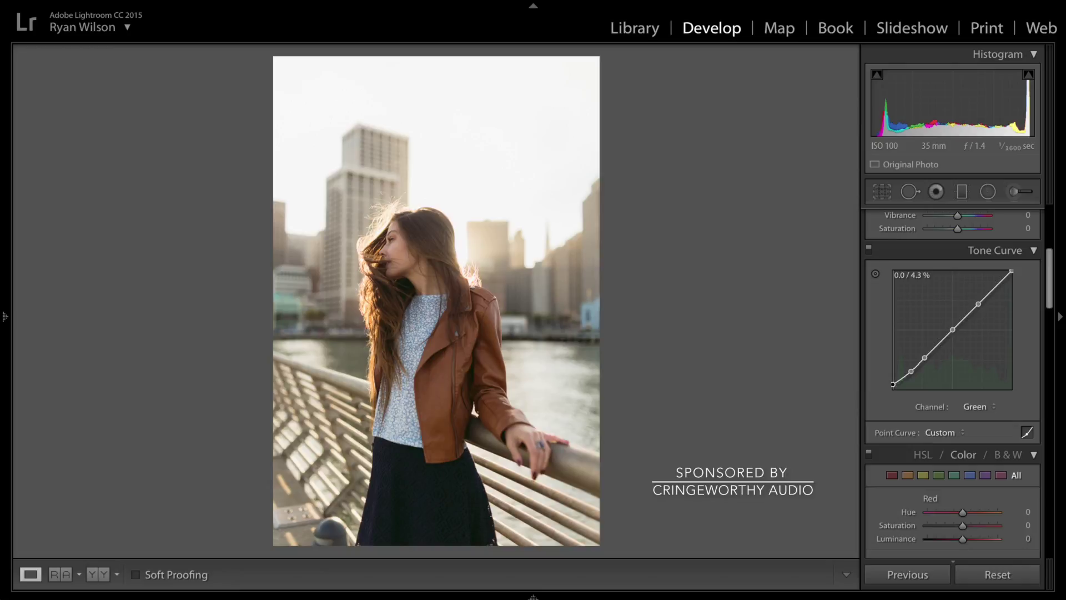
{"action": "mouse_move", "coordinate": [893, 384]}
{"action": "left_mouse_down"}
{"action": "mouse_move", "coordinate": [911, 389]}
{"action": "mouse_move", "coordinate": [899, 388]}
{"action": "left_mouse_up"}
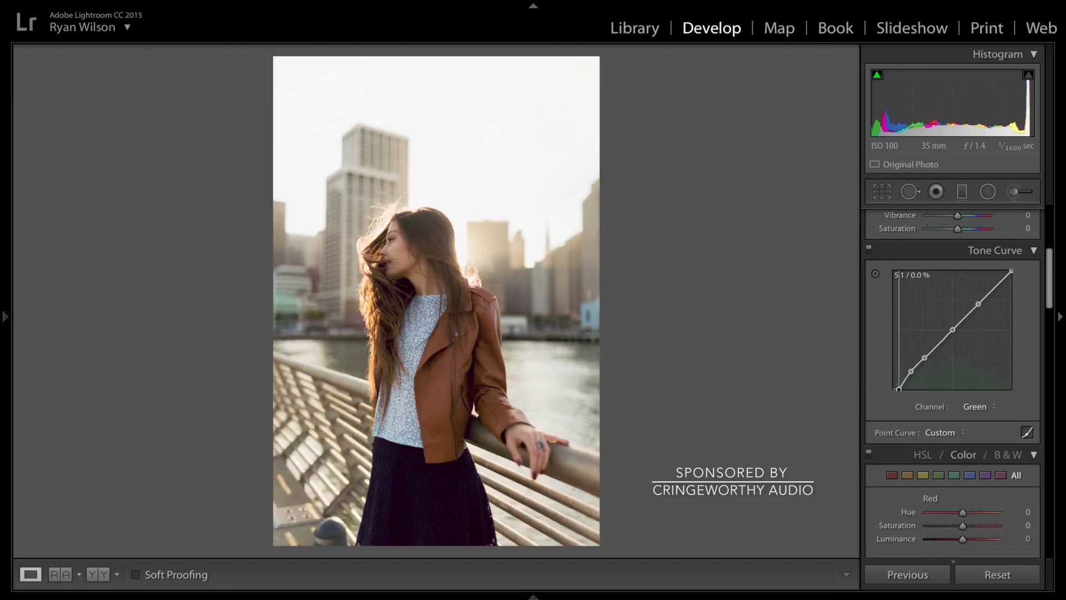
{"action": "left_click_drag", "start_coordinate": [898, 389], "coordinate": [893, 384]}
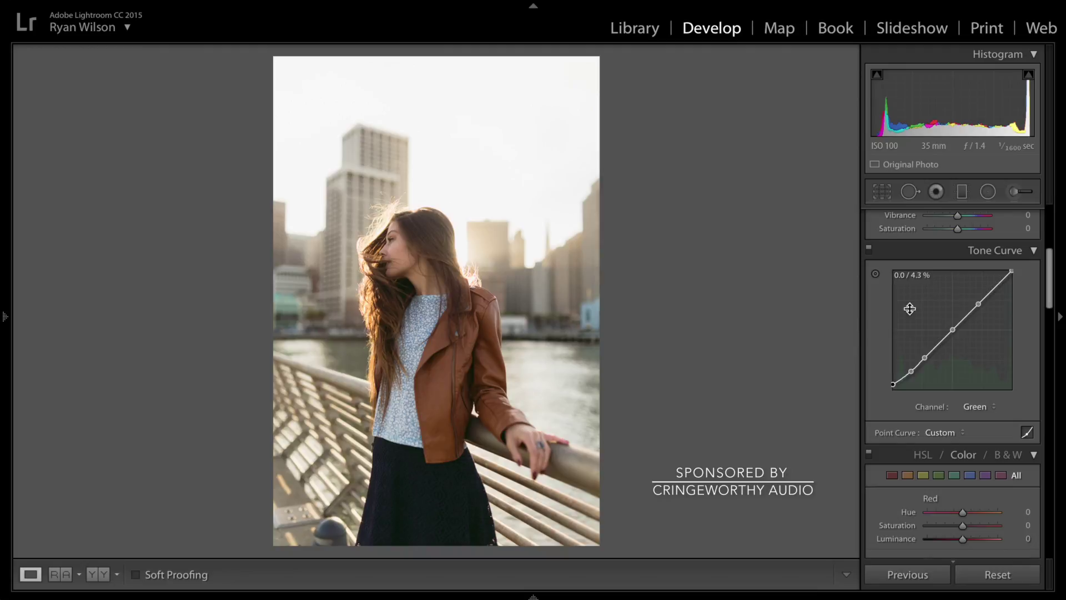
Step: Shape the Blue tone curve with highlight, midtone, shadow and deep-shadow points, lowering midtones and shadows slightly and nudging the black point inward
{"action": "left_click", "coordinate": [969, 405]}
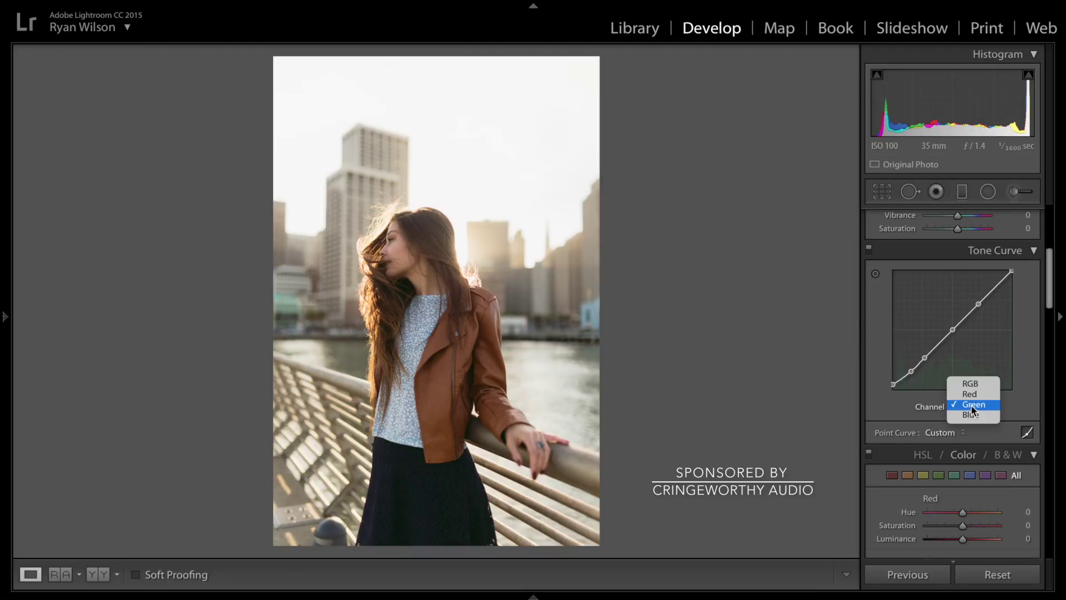
{"action": "left_click", "coordinate": [971, 414]}
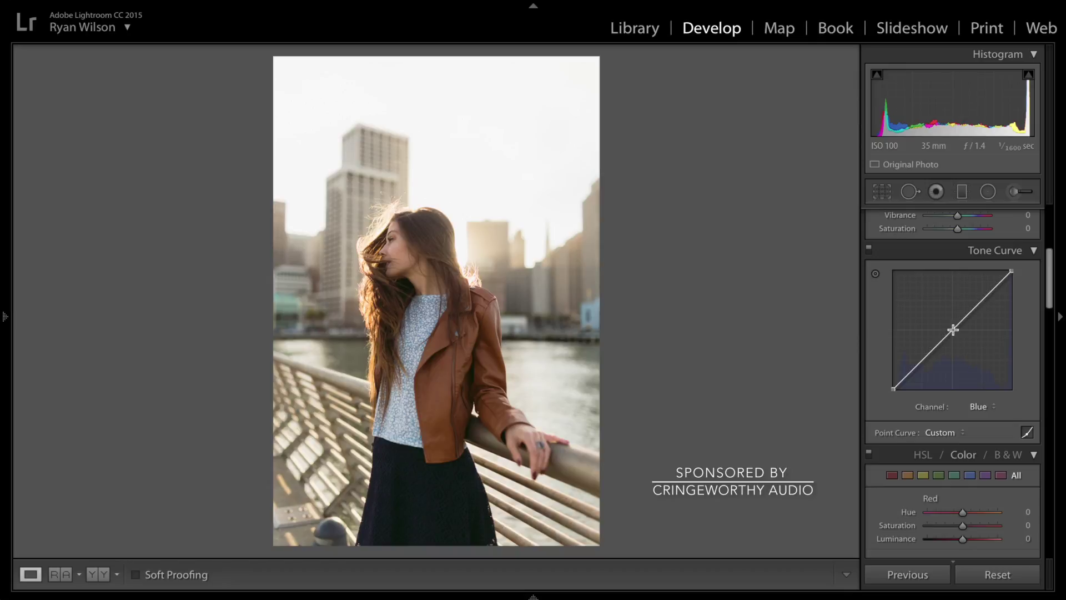
{"action": "left_click", "coordinate": [982, 300]}
{"action": "left_click", "coordinate": [952, 329]}
{"action": "left_click", "coordinate": [924, 359]}
{"action": "left_click_drag", "start_coordinate": [953, 329], "coordinate": [923, 362]}
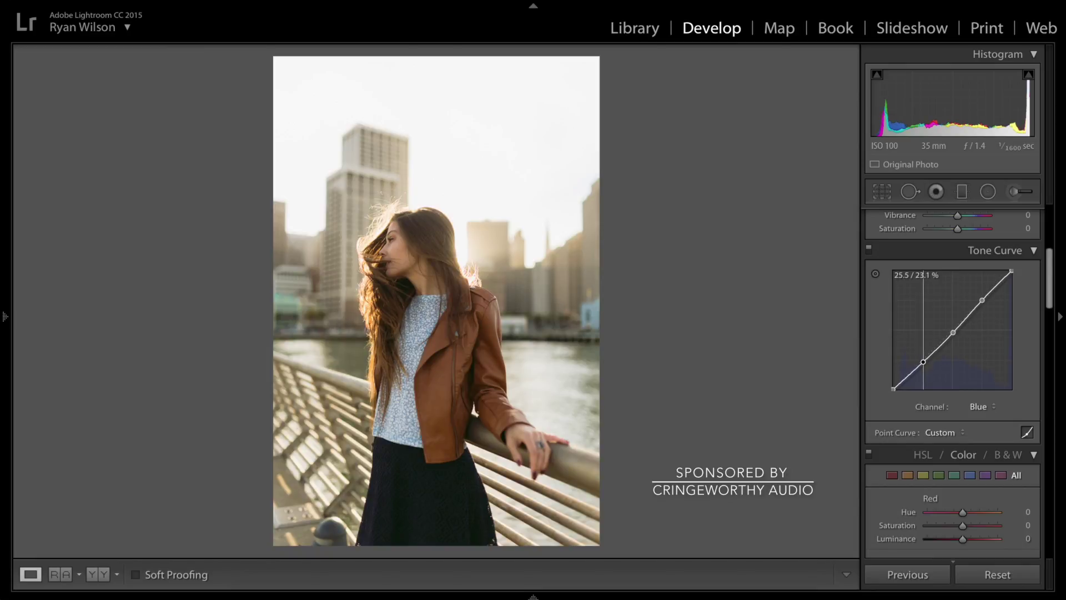
{"action": "left_click", "coordinate": [908, 375]}
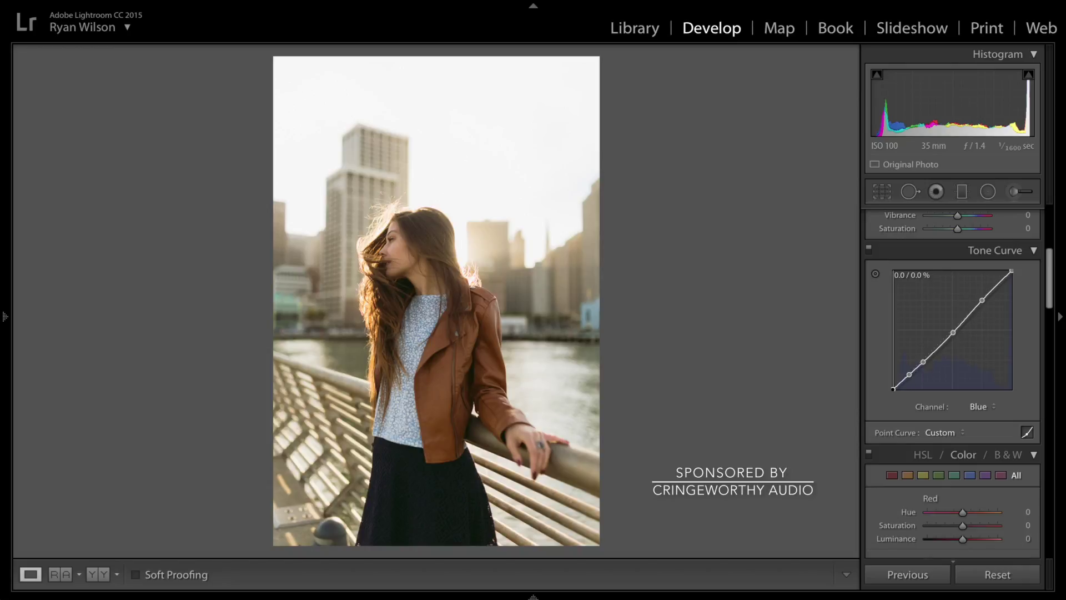
{"action": "left_click_drag", "start_coordinate": [893, 388], "coordinate": [894, 389]}
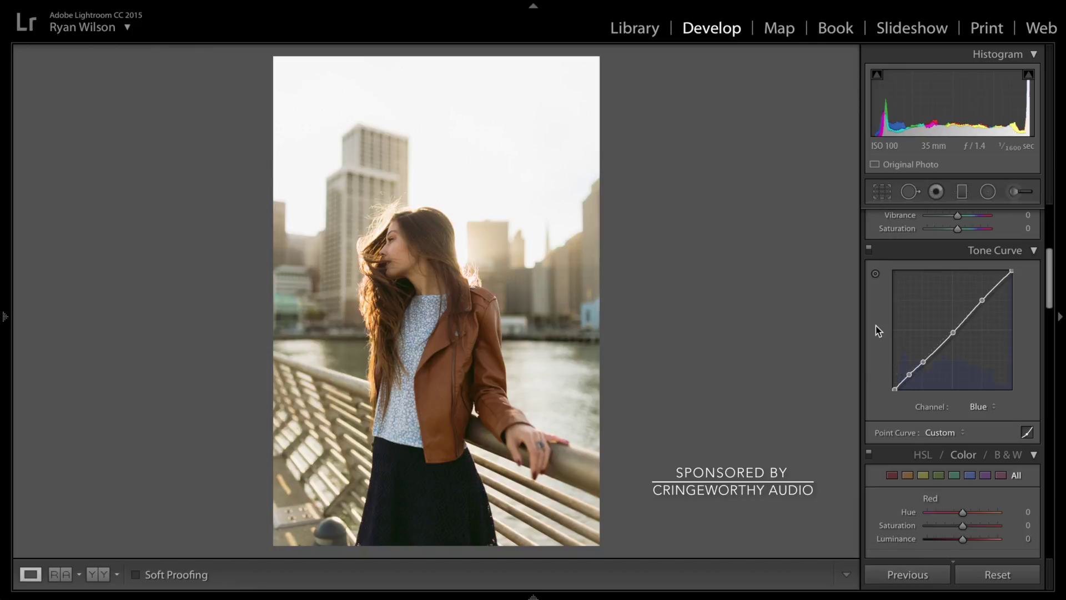
Step: Look through the Color adjustments and the HSL and Luminance views, ending on the Color view with all colors shown
{"action": "scroll", "coordinate": [875, 325], "scroll_direction": "down", "scroll_amount": 2}
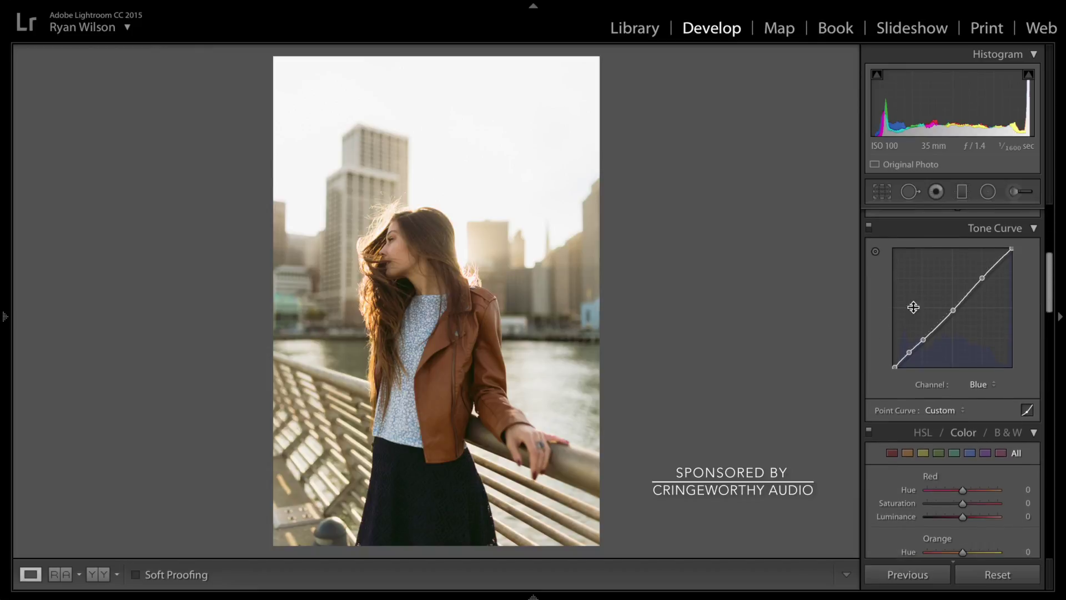
{"action": "scroll", "coordinate": [880, 305], "scroll_direction": "down", "scroll_amount": 8}
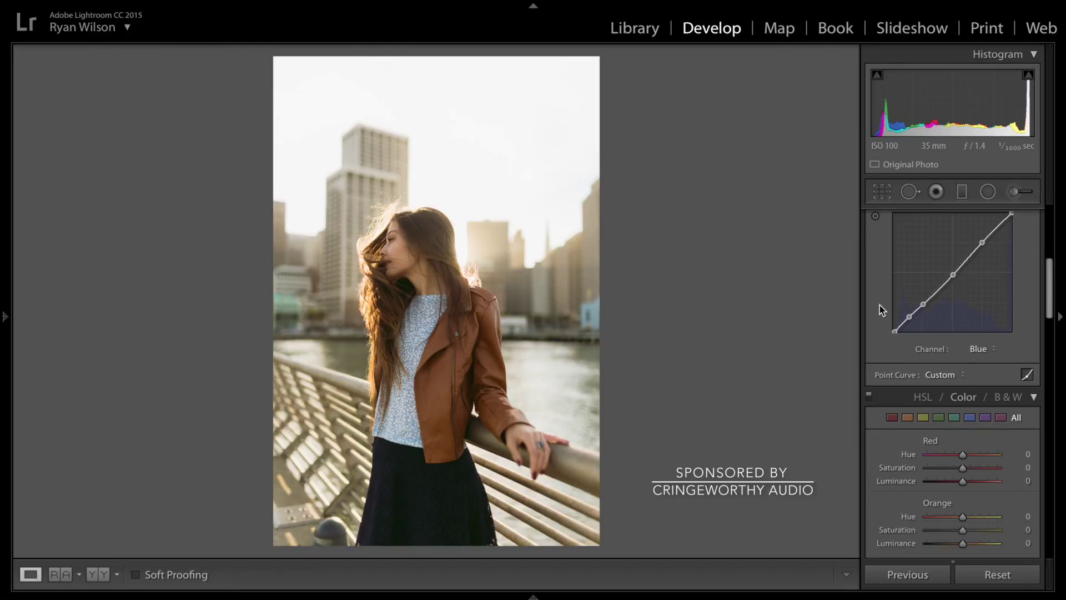
{"action": "scroll", "coordinate": [879, 305], "scroll_direction": "up", "scroll_amount": 2}
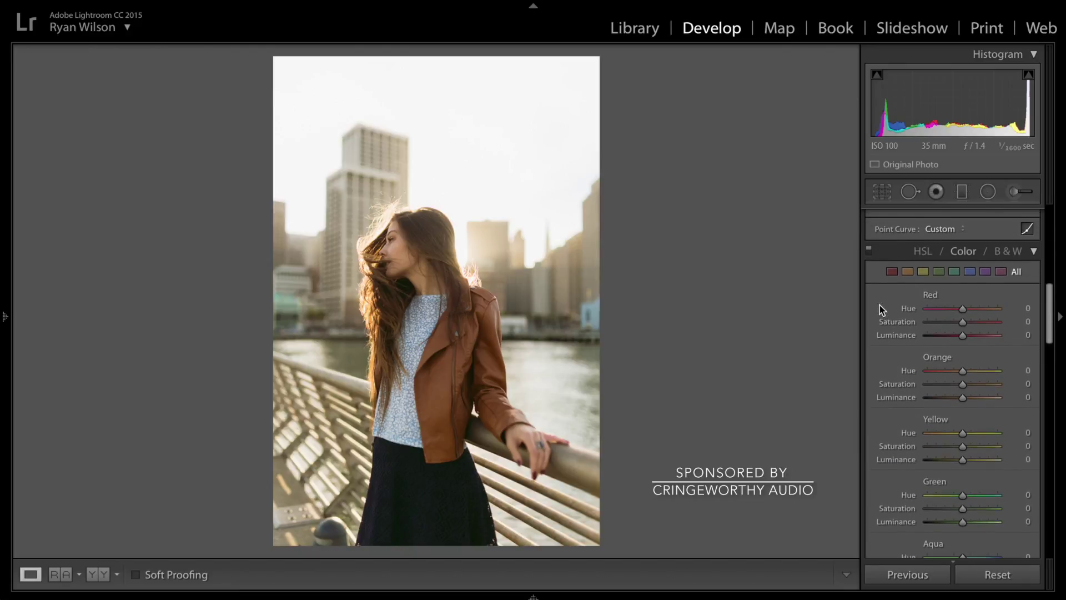
{"action": "scroll", "coordinate": [880, 305], "scroll_direction": "down", "scroll_amount": 1}
{"action": "scroll", "coordinate": [880, 305], "scroll_direction": "down", "scroll_amount": 3}
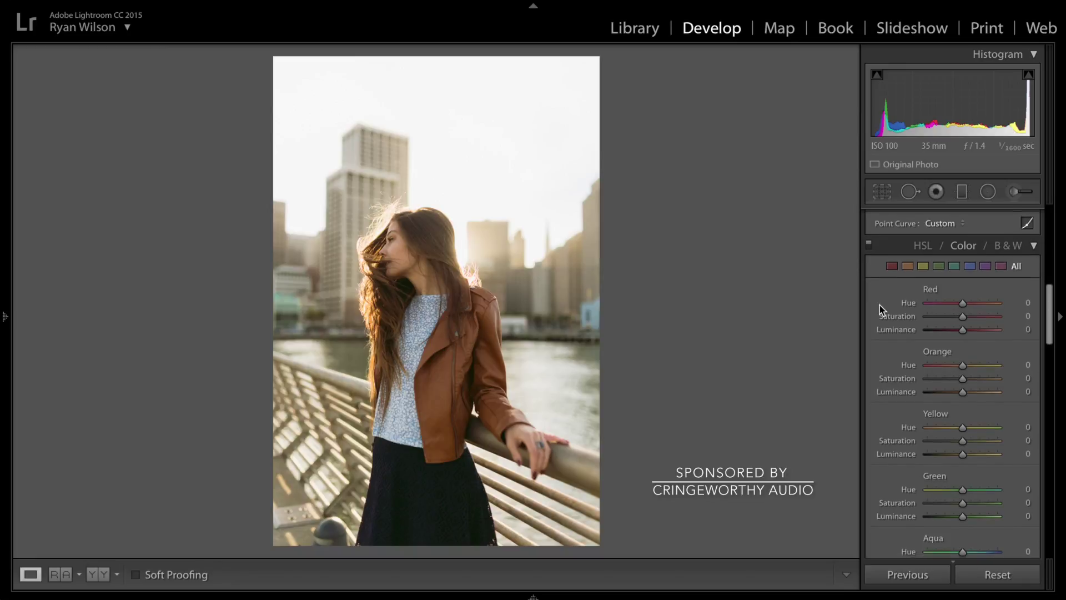
{"action": "scroll", "coordinate": [879, 304], "scroll_direction": "up", "scroll_amount": 2}
{"action": "scroll", "coordinate": [880, 305], "scroll_direction": "down", "scroll_amount": 2}
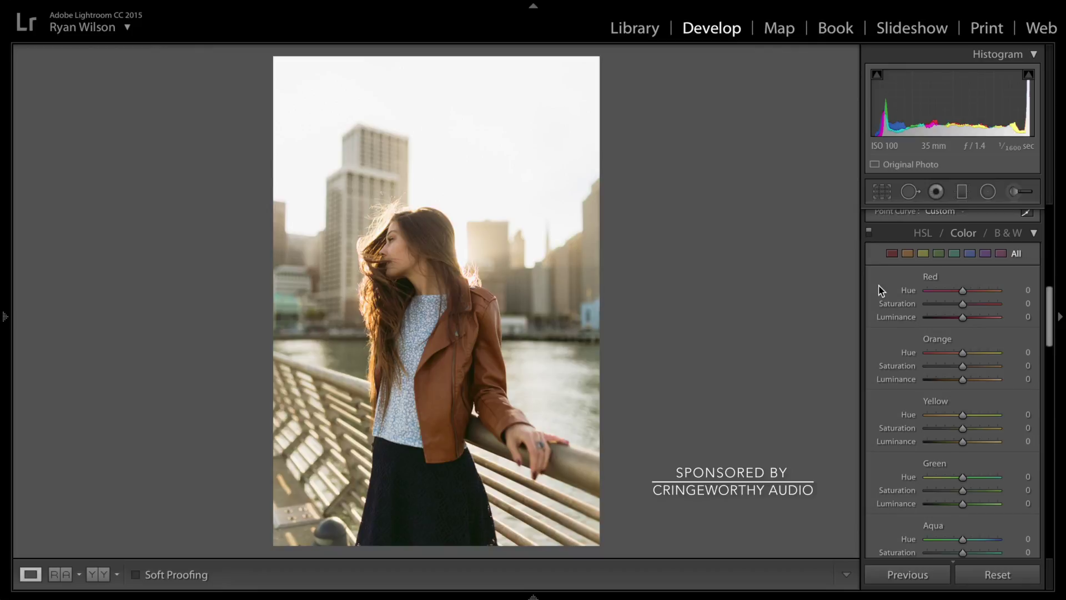
{"action": "scroll", "coordinate": [879, 290], "scroll_direction": "down", "scroll_amount": 4}
{"action": "scroll", "coordinate": [880, 290], "scroll_direction": "up", "scroll_amount": 4}
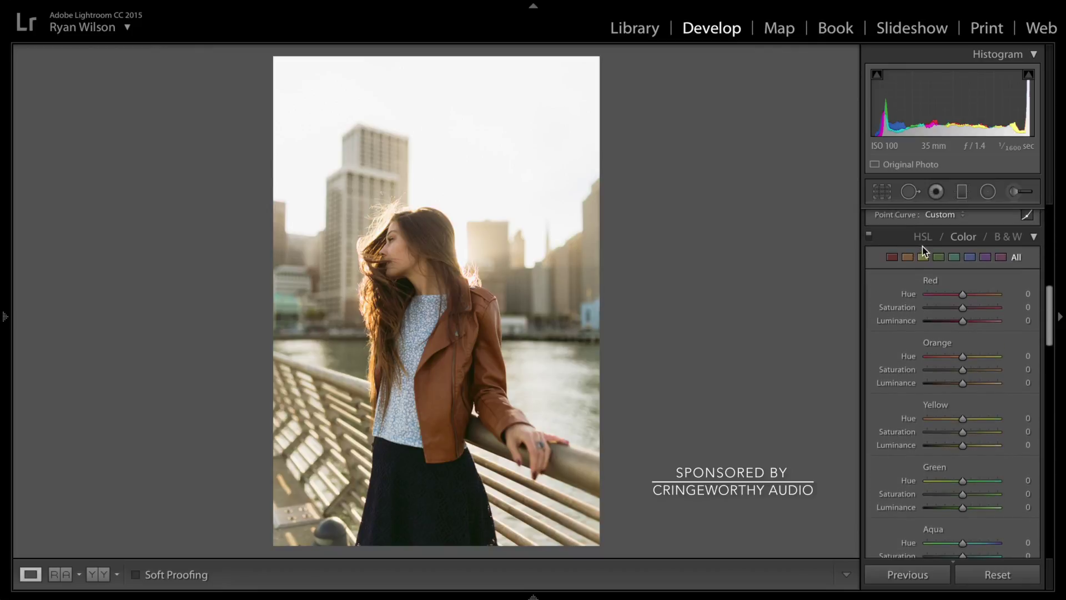
{"action": "left_click", "coordinate": [924, 235]}
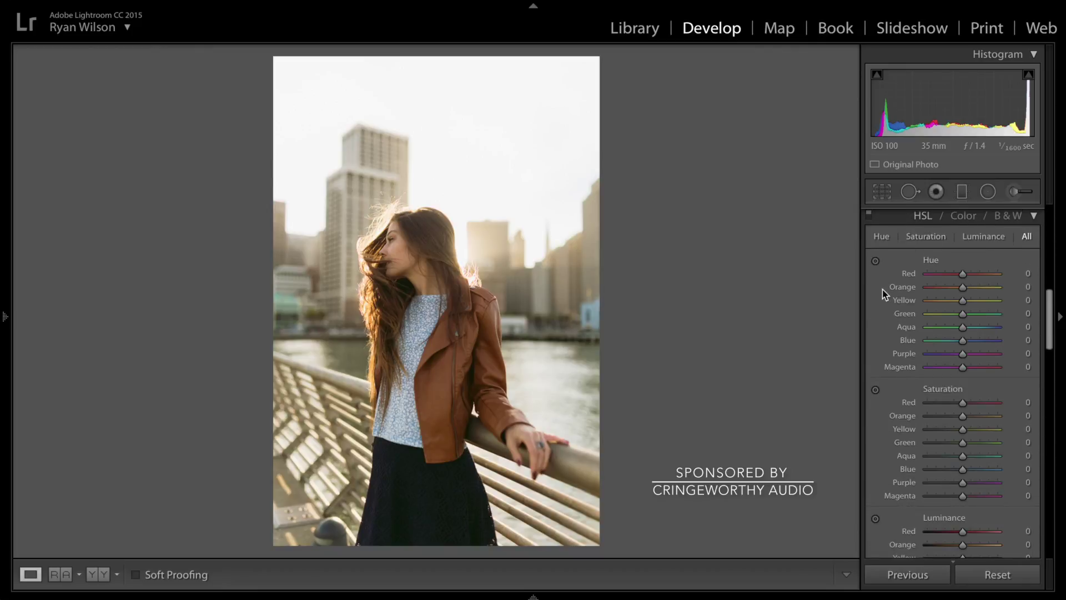
{"action": "left_click", "coordinate": [980, 251]}
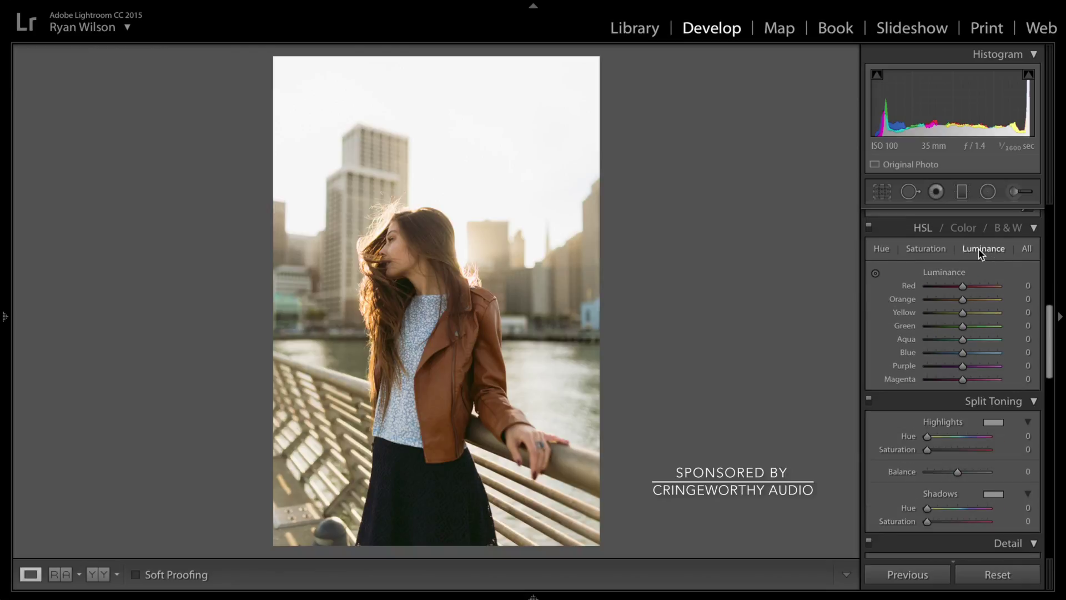
{"action": "left_click", "coordinate": [967, 230]}
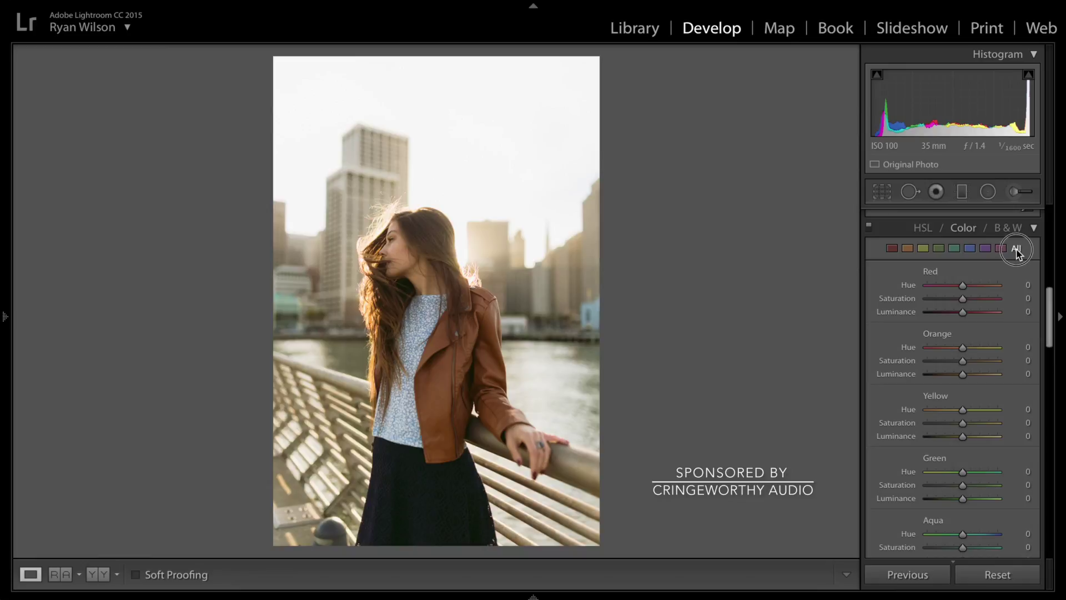
{"action": "scroll", "coordinate": [927, 341], "scroll_direction": "down", "scroll_amount": 2}
{"action": "scroll", "coordinate": [927, 341], "scroll_direction": "up", "scroll_amount": 2}
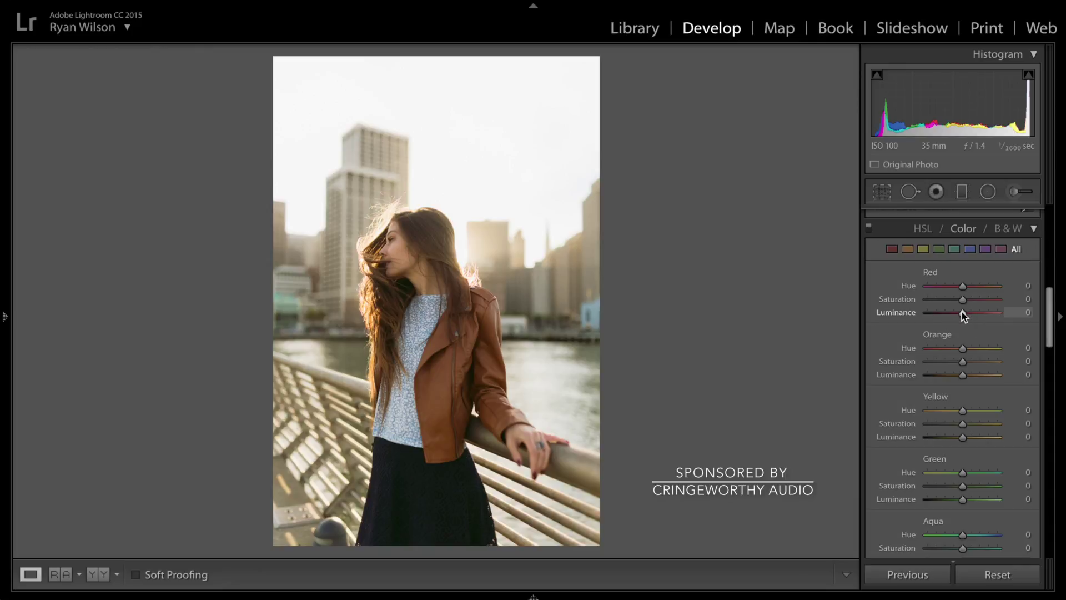
Step: Try darkening the reds, and set Red luminance to +55 and Red saturation to −5
{"action": "mouse_move", "coordinate": [961, 311]}
{"action": "left_mouse_down"}
{"action": "mouse_move", "coordinate": [973, 314]}
{"action": "mouse_move", "coordinate": [932, 313]}
{"action": "mouse_move", "coordinate": [994, 314]}
{"action": "mouse_move", "coordinate": [951, 321]}
{"action": "mouse_move", "coordinate": [994, 325]}
{"action": "mouse_move", "coordinate": [946, 315]}
{"action": "left_mouse_up"}
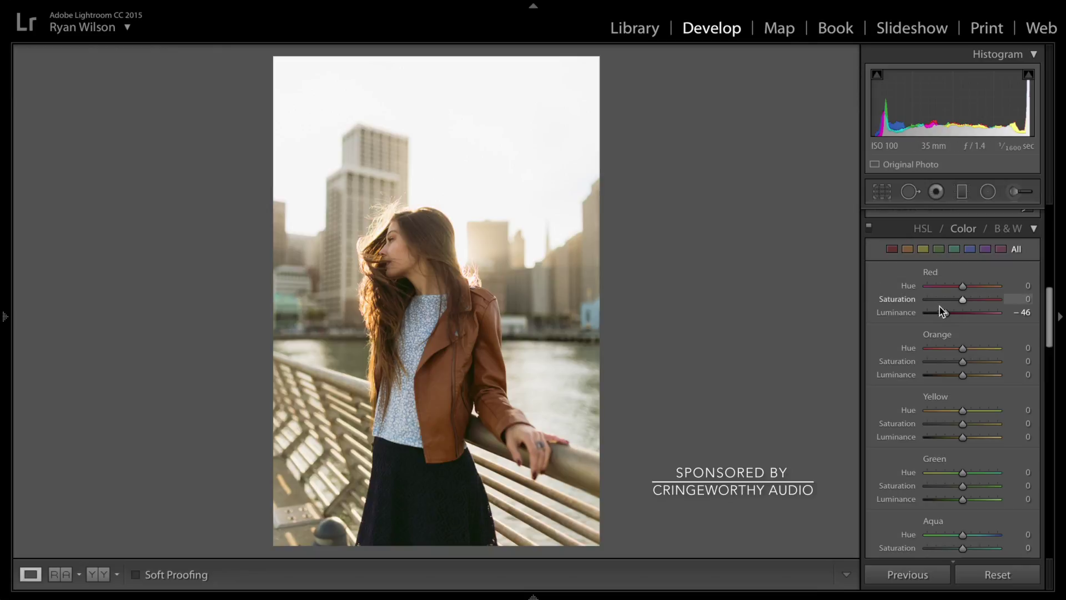
{"action": "left_click_drag", "start_coordinate": [944, 312], "coordinate": [982, 322]}
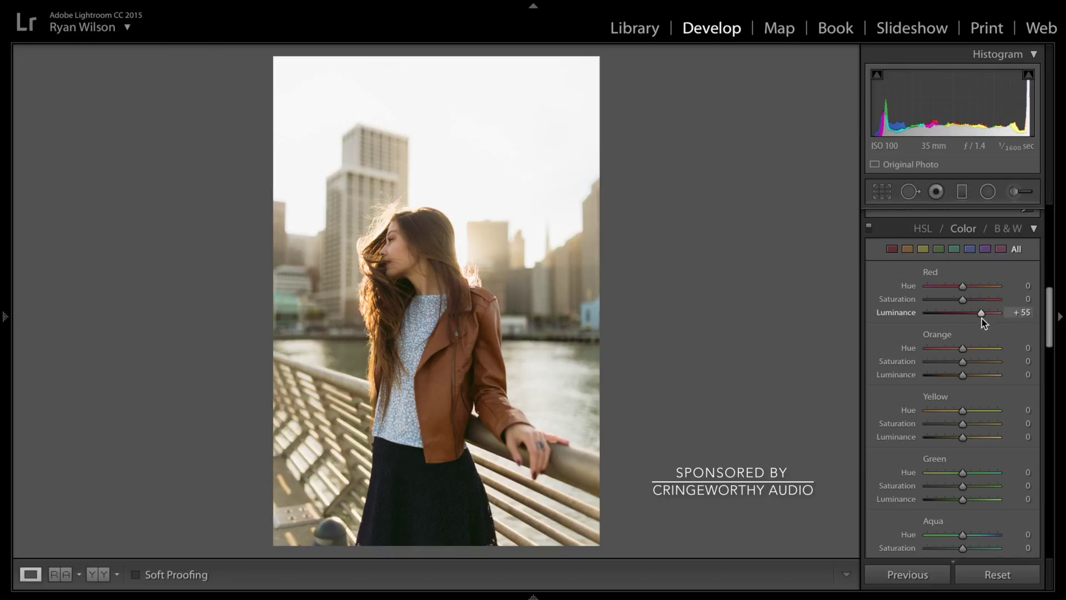
{"action": "left_click_drag", "start_coordinate": [962, 299], "coordinate": [960, 300]}
Step: Brighten the orange skin tones by setting Orange luminance to +21
{"action": "scroll", "coordinate": [883, 332], "scroll_direction": "down", "scroll_amount": 5}
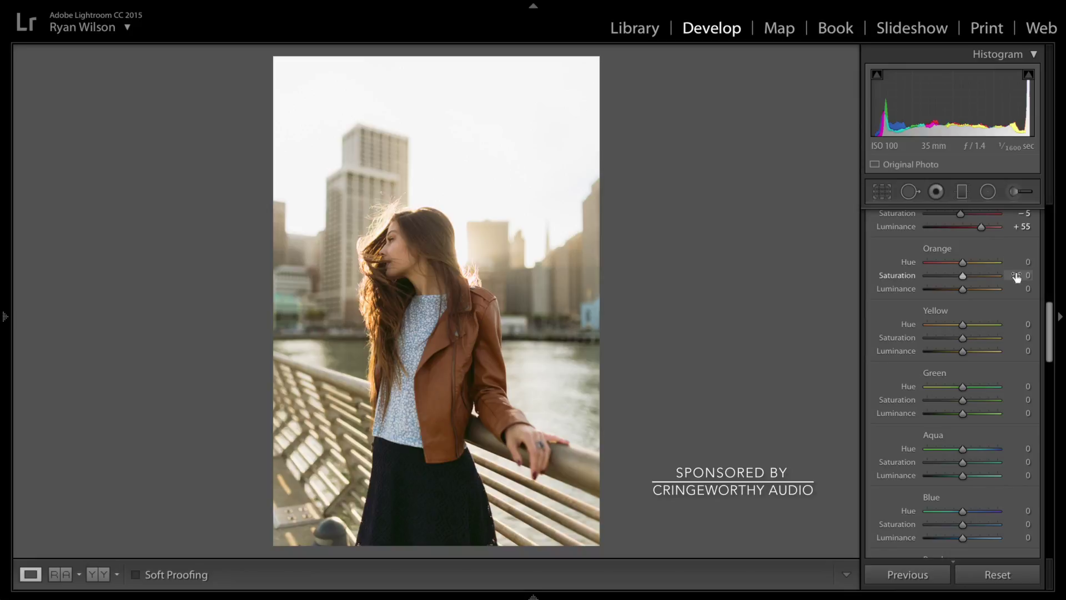
{"action": "left_click", "coordinate": [964, 292]}
{"action": "left_click_drag", "start_coordinate": [964, 292], "coordinate": [971, 294]}
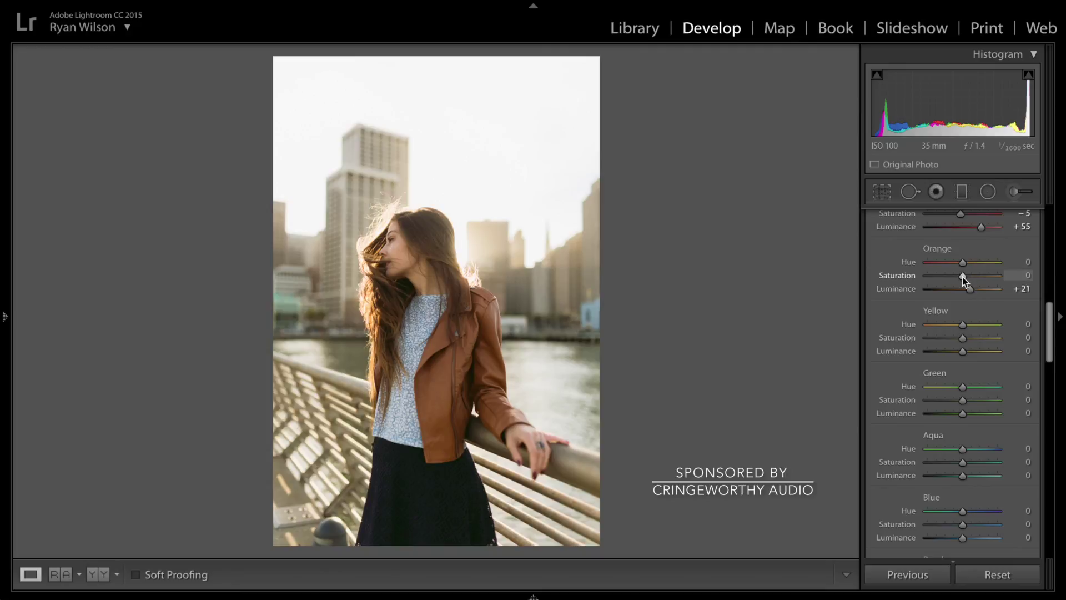
Step: Set the Yellow adjustments to luminance +15, saturation +29 and hue −9
{"action": "scroll", "coordinate": [893, 312], "scroll_direction": "down", "scroll_amount": 2}
{"action": "mouse_move", "coordinate": [964, 318]}
{"action": "left_mouse_down"}
{"action": "mouse_move", "coordinate": [991, 317]}
{"action": "mouse_move", "coordinate": [934, 311]}
{"action": "mouse_move", "coordinate": [985, 314]}
{"action": "mouse_move", "coordinate": [968, 314]}
{"action": "left_mouse_up"}
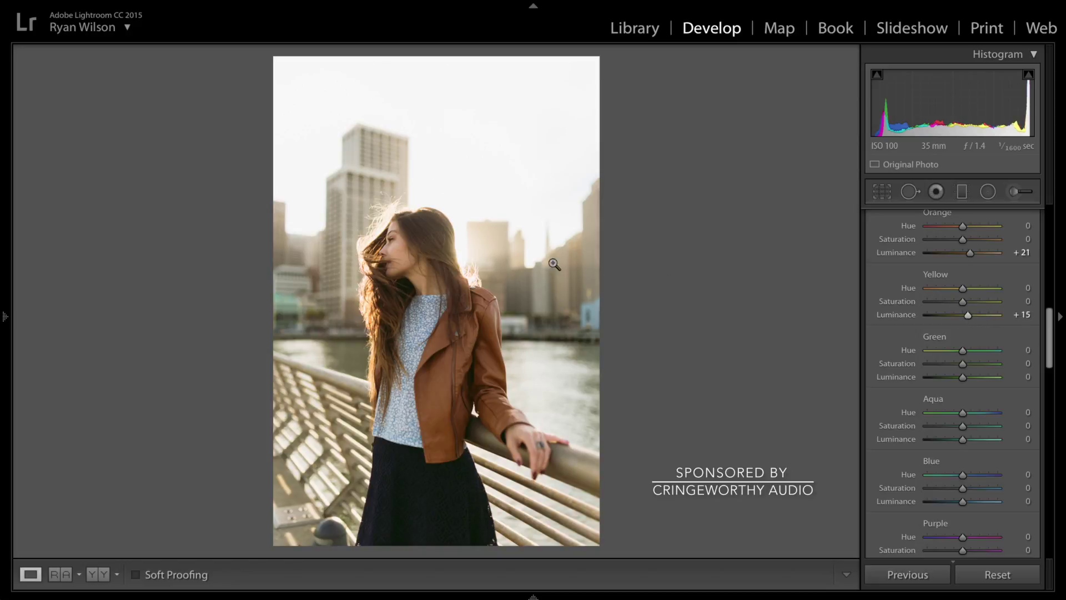
{"action": "left_click_drag", "start_coordinate": [962, 301], "coordinate": [976, 304]}
{"action": "mouse_move", "coordinate": [975, 301]}
{"action": "left_mouse_down"}
{"action": "mouse_move", "coordinate": [946, 293]}
{"action": "mouse_move", "coordinate": [959, 291]}
{"action": "left_mouse_up"}
Step: Adjust the cooler color ranges to shift the blues toward teal, and set Magenta luminance to +8
{"action": "scroll", "coordinate": [928, 339], "scroll_direction": "down", "scroll_amount": 1}
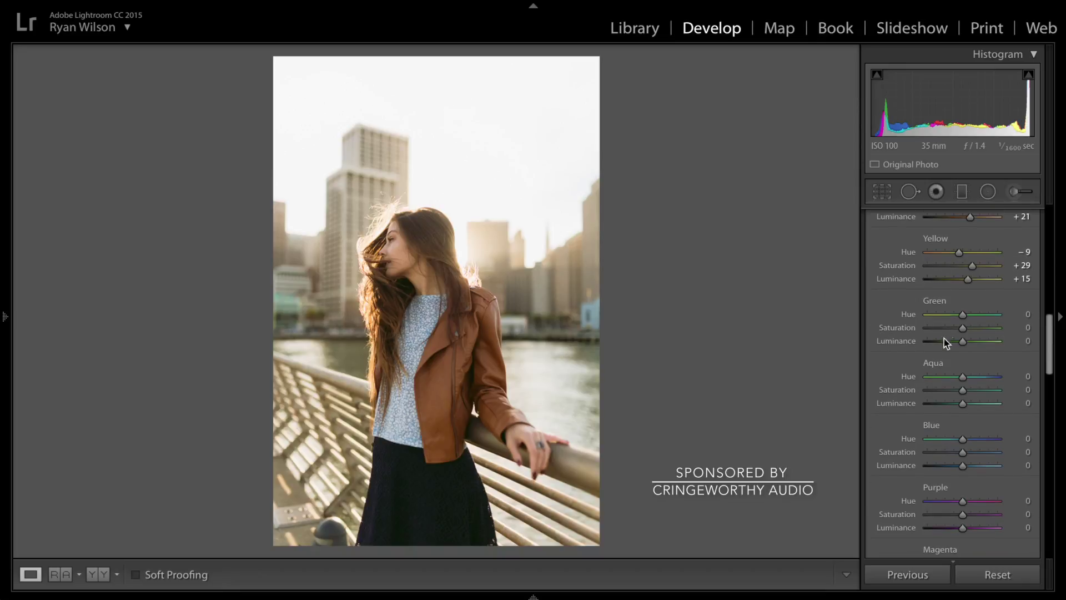
{"action": "left_click_drag", "start_coordinate": [963, 340], "coordinate": [937, 314]}
{"action": "scroll", "coordinate": [897, 309], "scroll_direction": "down", "scroll_amount": 2}
{"action": "left_click_drag", "start_coordinate": [964, 355], "coordinate": [991, 364]}
{"action": "left_click_drag", "start_coordinate": [979, 364], "coordinate": [961, 400]}
{"action": "scroll", "coordinate": [911, 372], "scroll_direction": "down", "scroll_amount": 2}
{"action": "scroll", "coordinate": [889, 344], "scroll_direction": "down", "scroll_amount": 2}
{"action": "mouse_move", "coordinate": [977, 461]}
{"action": "left_mouse_down"}
{"action": "mouse_move", "coordinate": [1047, 464]}
{"action": "mouse_move", "coordinate": [1017, 475]}
{"action": "mouse_move", "coordinate": [965, 464]}
{"action": "left_mouse_up"}
Step: Increase the photo's Sharpening amount
{"action": "scroll", "coordinate": [878, 413], "scroll_direction": "down", "scroll_amount": 5}
{"action": "scroll", "coordinate": [877, 413], "scroll_direction": "down", "scroll_amount": 4}
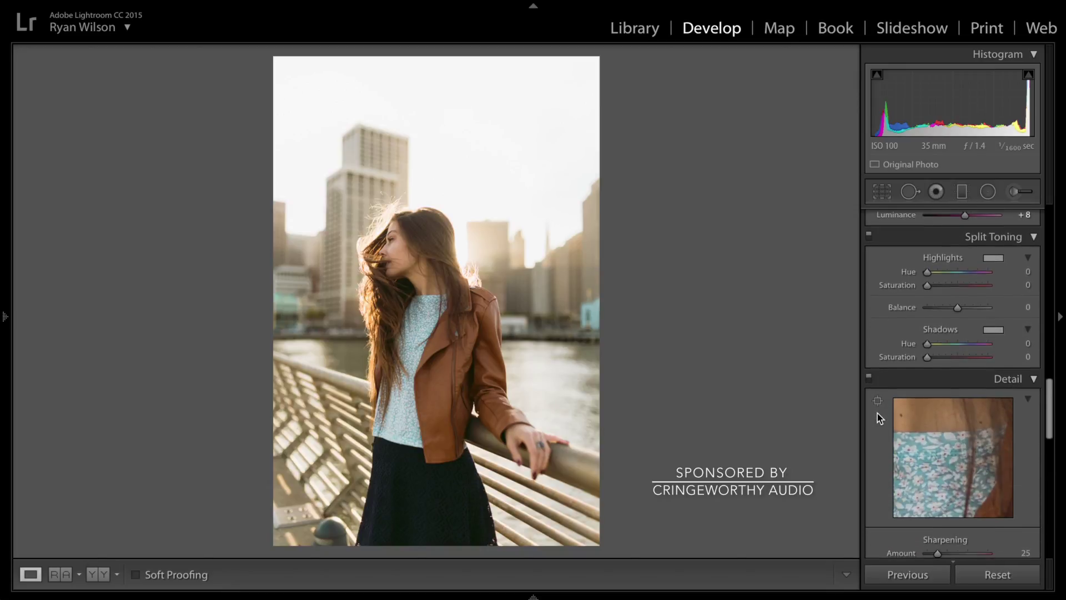
{"action": "scroll", "coordinate": [877, 325], "scroll_direction": "down", "scroll_amount": 5}
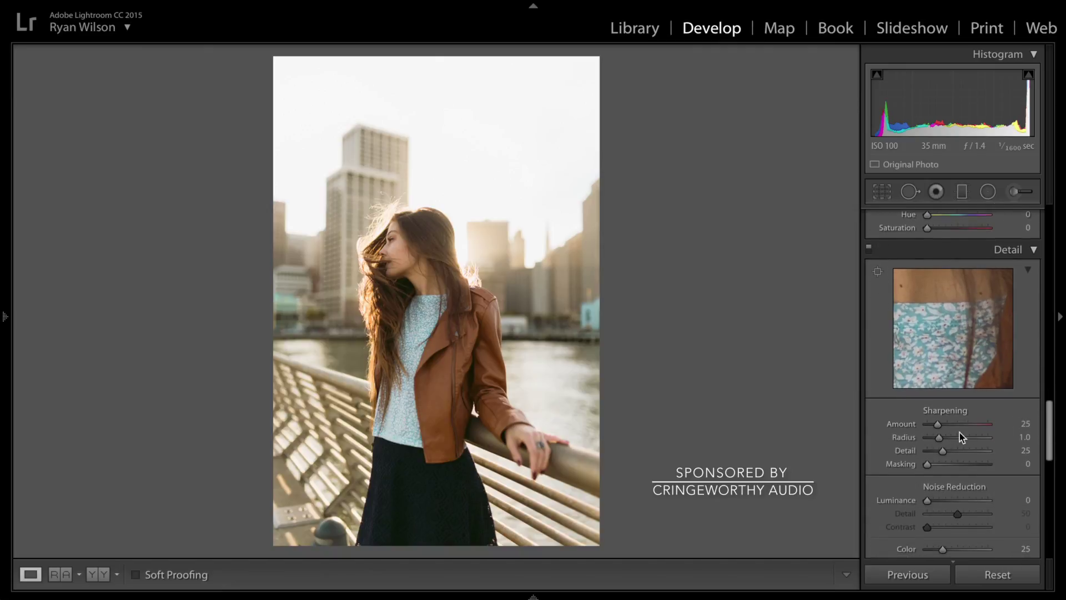
{"action": "left_click", "coordinate": [949, 425]}
Step: Set Dehaze to +13 and add a subtle post-crop vignette with amount −7
{"action": "scroll", "coordinate": [882, 364], "scroll_direction": "down", "scroll_amount": 15}
{"action": "scroll", "coordinate": [883, 366], "scroll_direction": "down", "scroll_amount": 4}
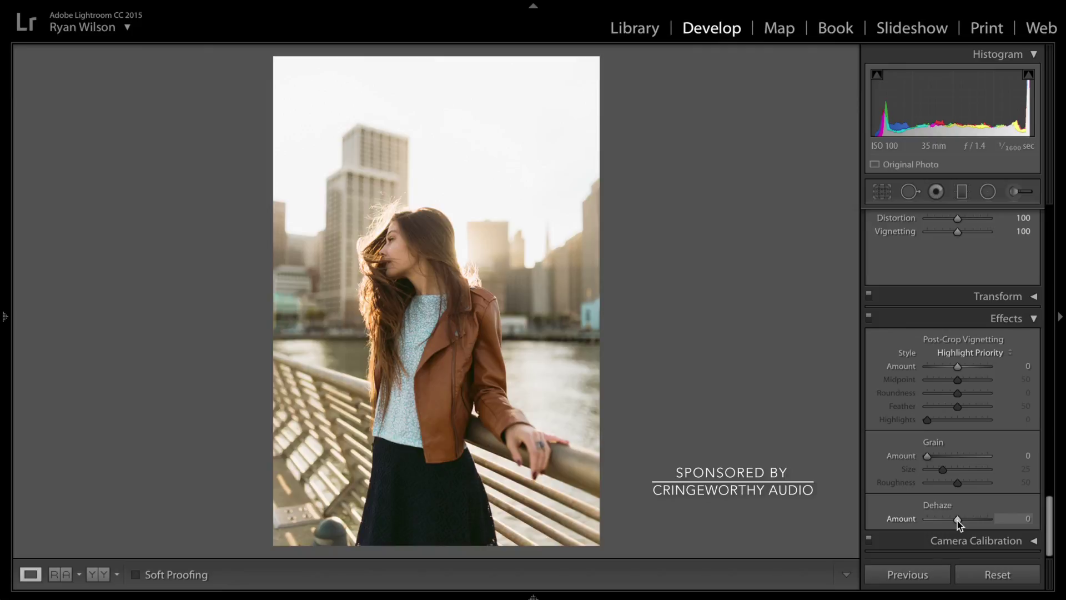
{"action": "mouse_move", "coordinate": [961, 521]}
{"action": "left_mouse_down"}
{"action": "mouse_move", "coordinate": [948, 520]}
{"action": "mouse_move", "coordinate": [959, 522]}
{"action": "left_mouse_up"}
{"action": "left_click_drag", "start_coordinate": [962, 522], "coordinate": [959, 522]}
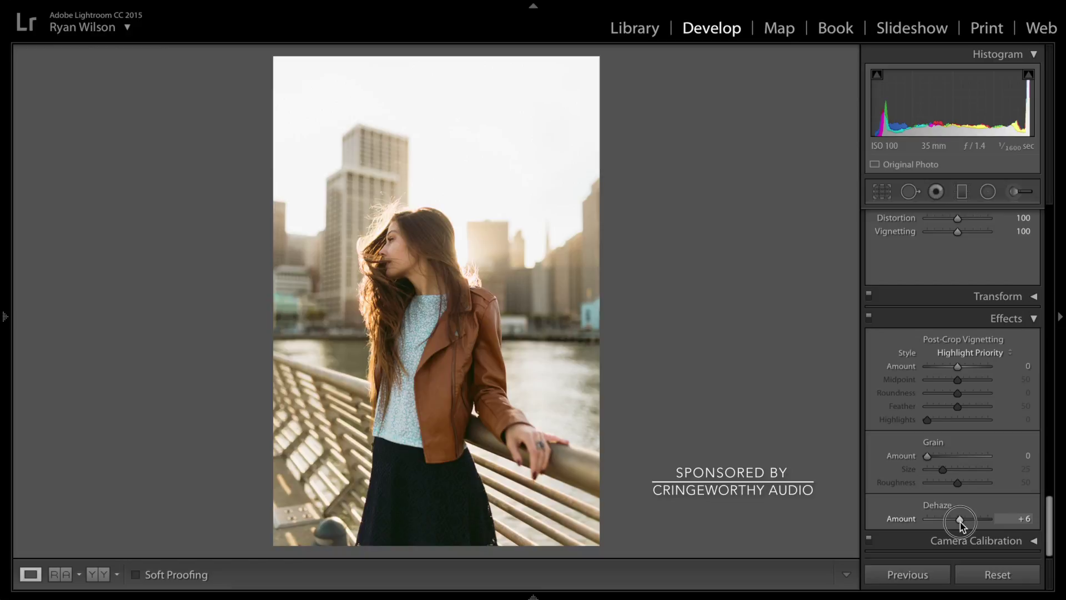
{"action": "left_click_drag", "start_coordinate": [960, 522], "coordinate": [962, 522]}
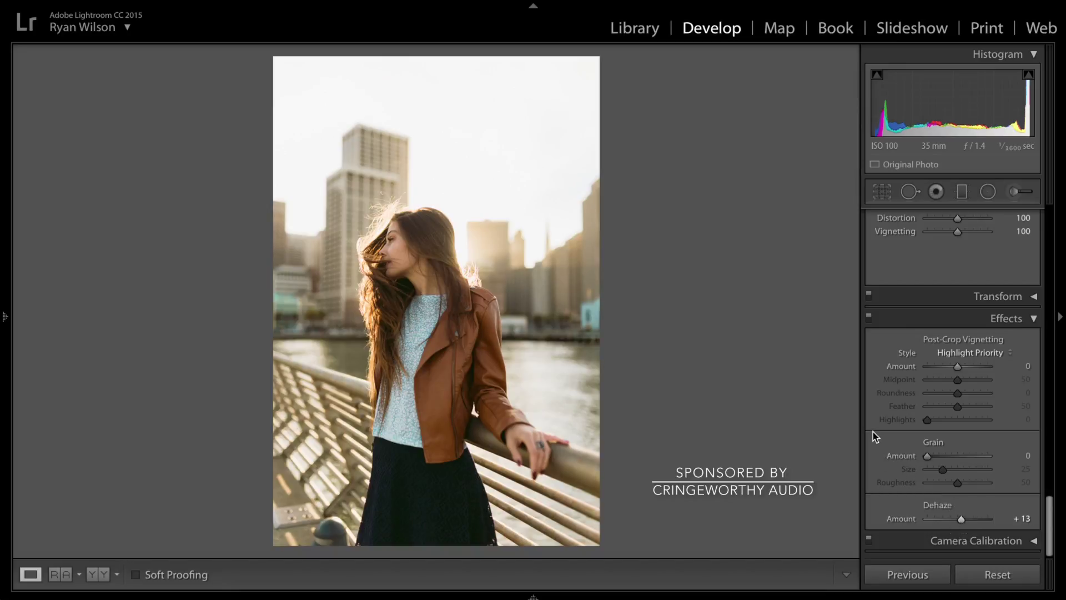
{"action": "scroll", "coordinate": [873, 432], "scroll_direction": "up", "scroll_amount": 1}
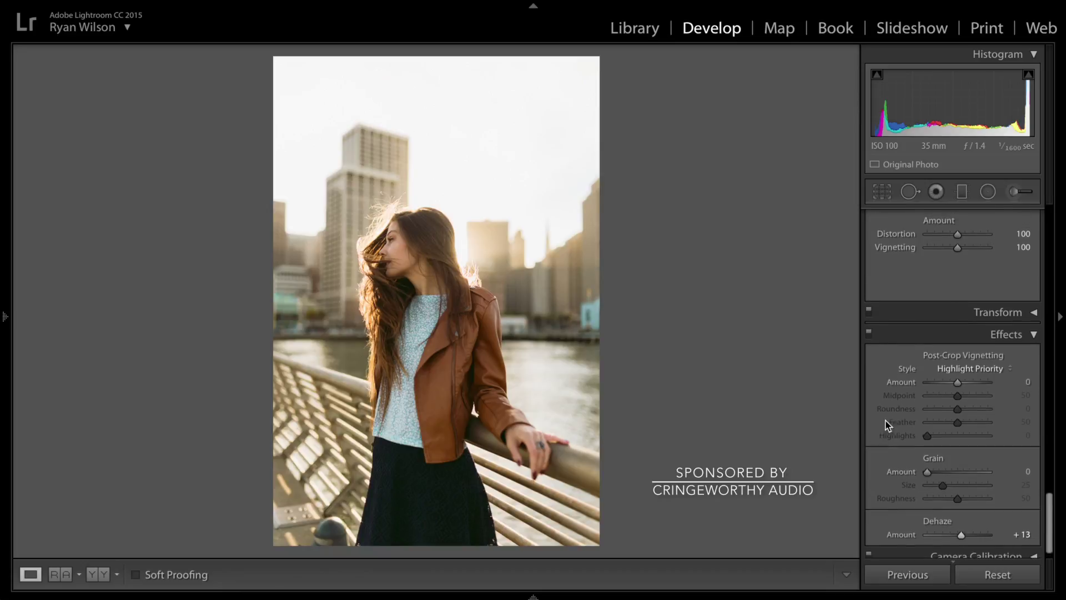
{"action": "left_click_drag", "start_coordinate": [957, 387], "coordinate": [954, 387]}
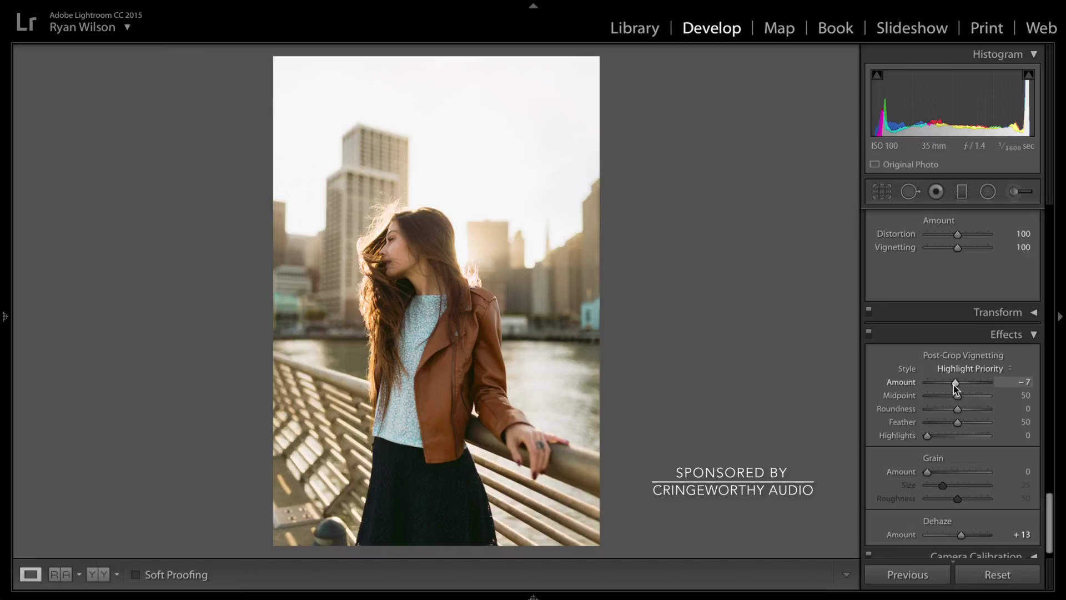
Step: Split tone the highlights with a warm yellow at hue 52 and saturation 36
{"action": "scroll", "coordinate": [889, 347], "scroll_direction": "up", "scroll_amount": 6}
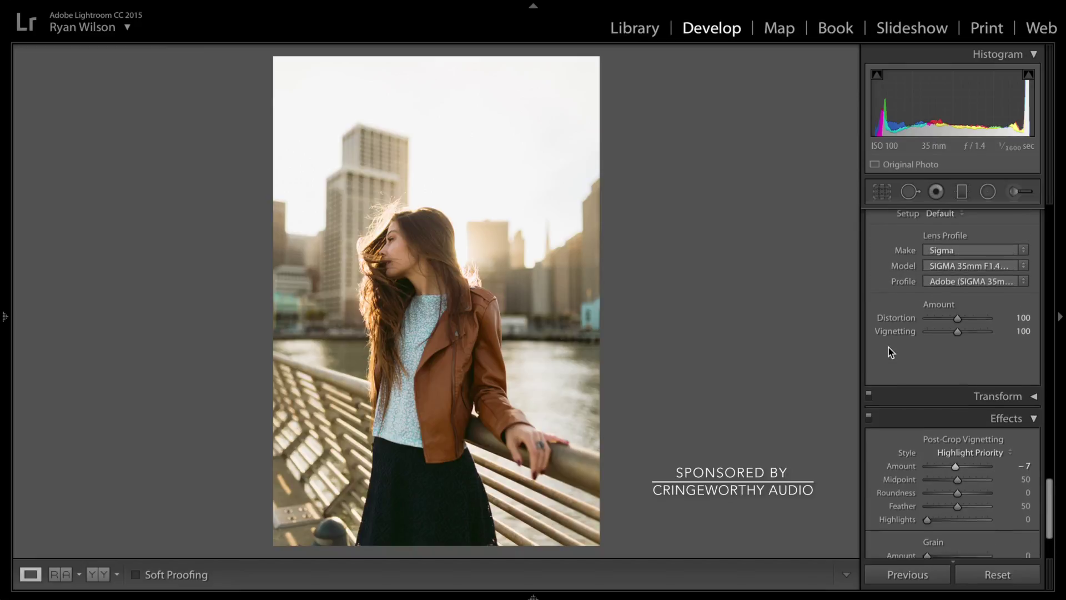
{"action": "scroll", "coordinate": [888, 347], "scroll_direction": "up", "scroll_amount": 10}
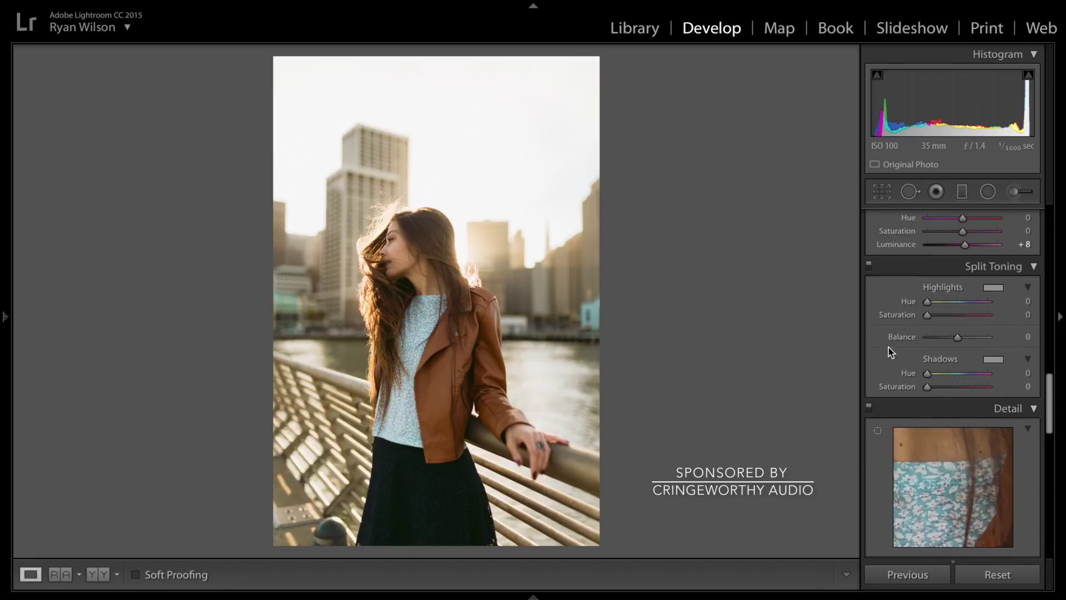
{"action": "scroll", "coordinate": [888, 348], "scroll_direction": "down", "scroll_amount": 1}
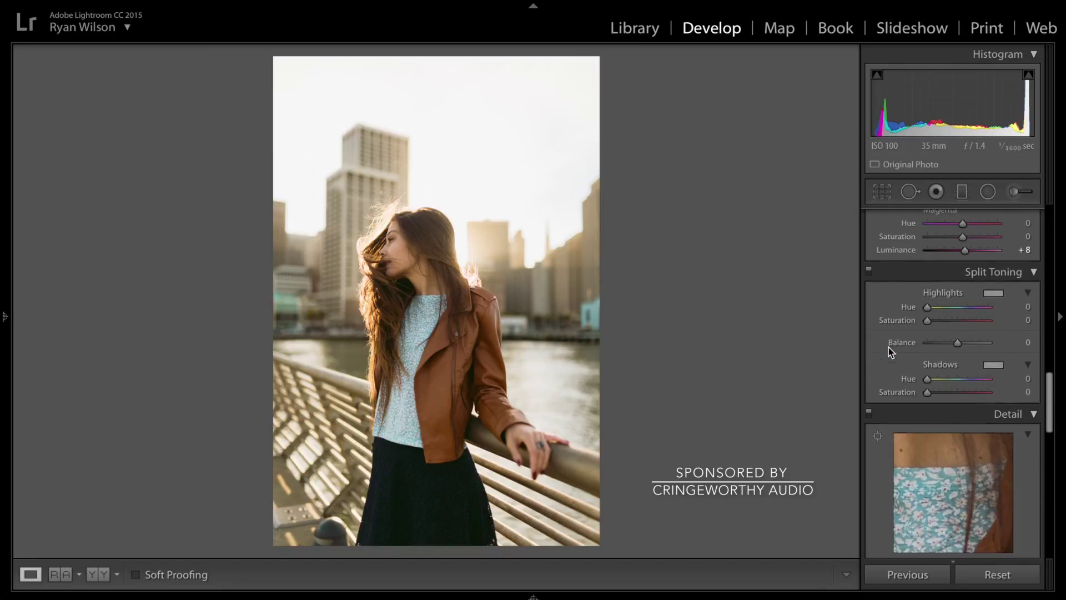
{"action": "left_click", "coordinate": [993, 294]}
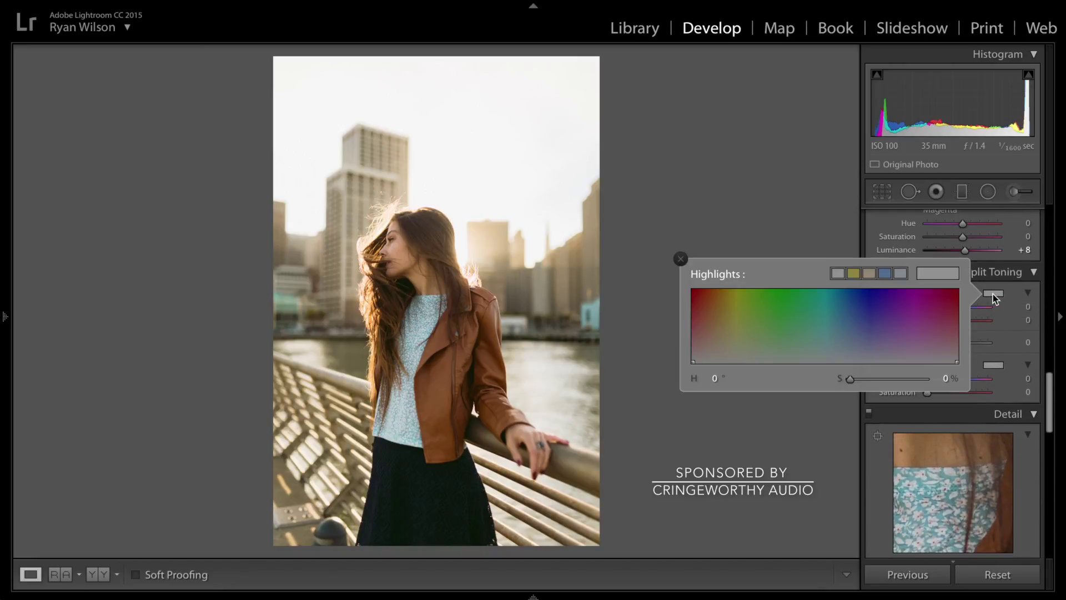
{"action": "left_click", "coordinate": [727, 330]}
{"action": "left_click_drag", "start_coordinate": [727, 329], "coordinate": [729, 336]}
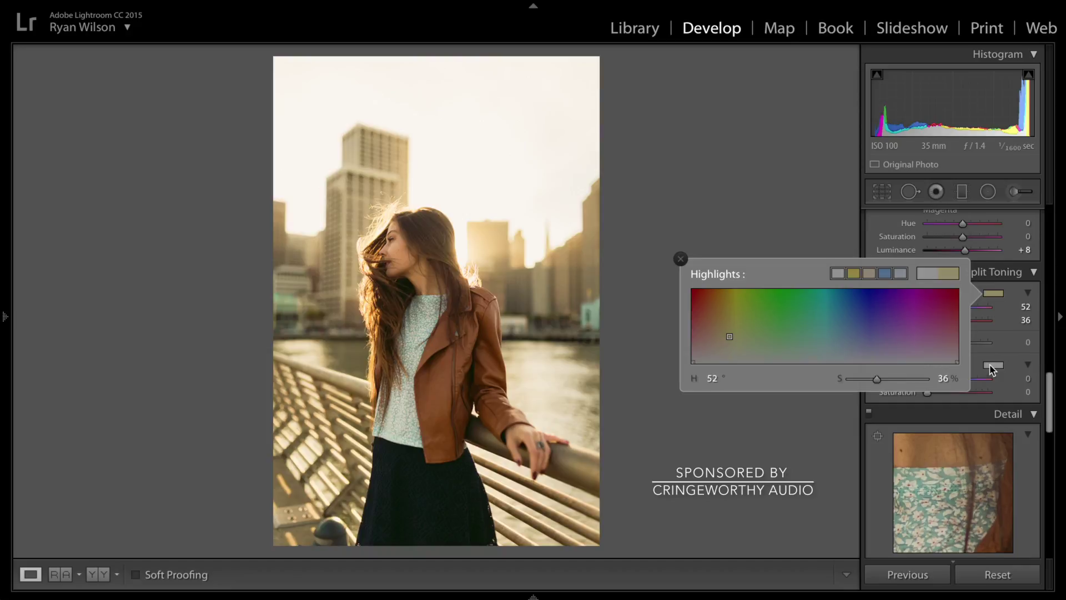
Step: Split tone the shadows with a warm yellow at hue 48 and saturation 19, and close the color picker
{"action": "left_click", "coordinate": [993, 369]}
{"action": "mouse_move", "coordinate": [727, 408]}
{"action": "left_mouse_down"}
{"action": "mouse_move", "coordinate": [725, 421]}
{"action": "mouse_move", "coordinate": [731, 410]}
{"action": "left_mouse_up"}
{"action": "left_click", "coordinate": [951, 333]}
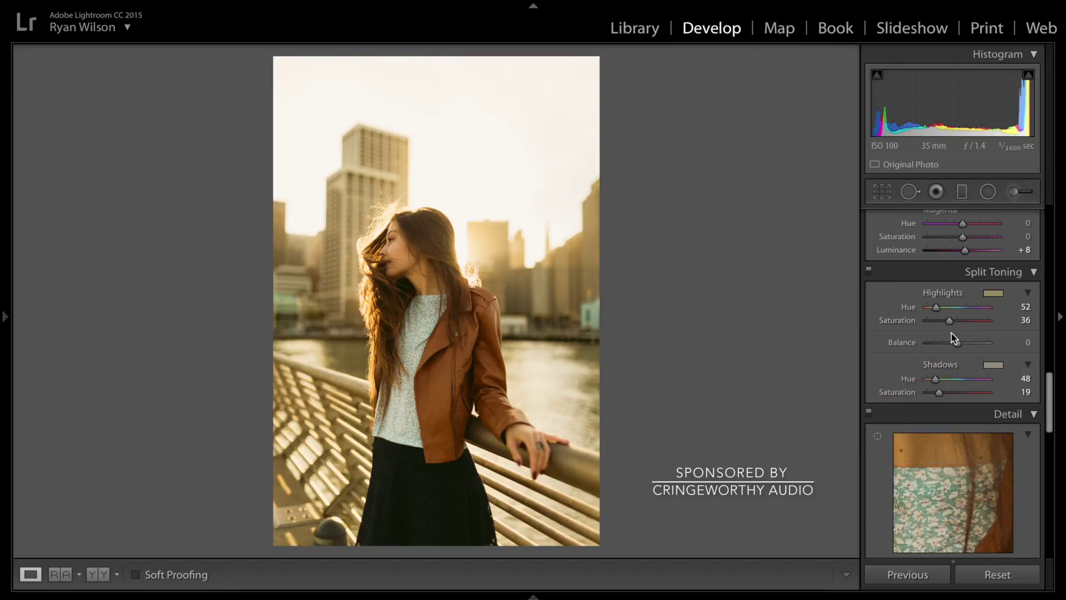
Step: Refine the split toning with highlight saturation 19, shadow saturation 13 and balance −86
{"action": "left_click_drag", "start_coordinate": [951, 321], "coordinate": [932, 340]}
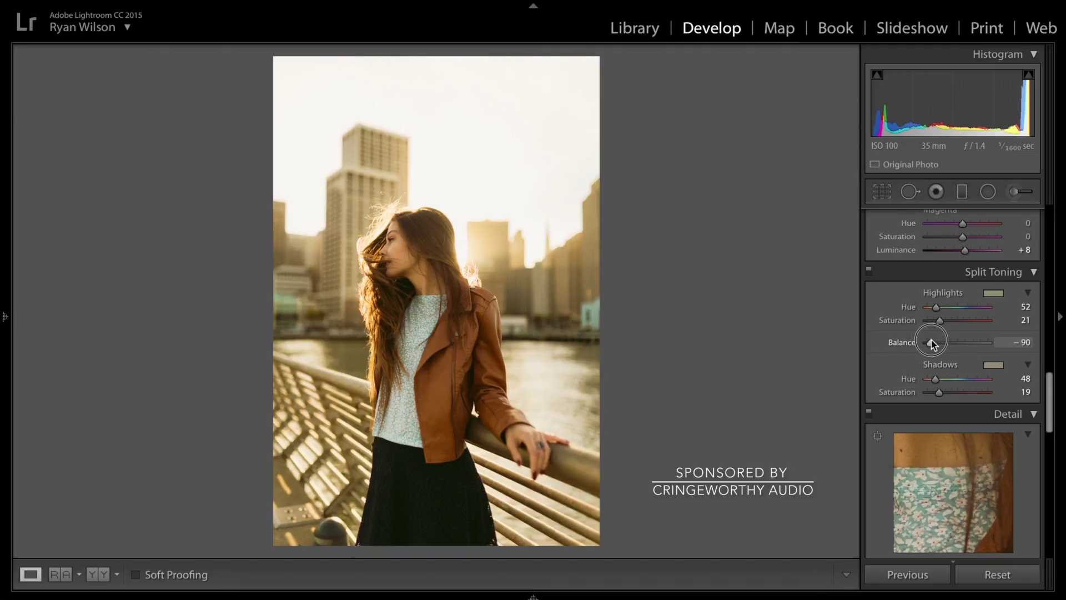
{"action": "left_click_drag", "start_coordinate": [931, 343], "coordinate": [900, 348]}
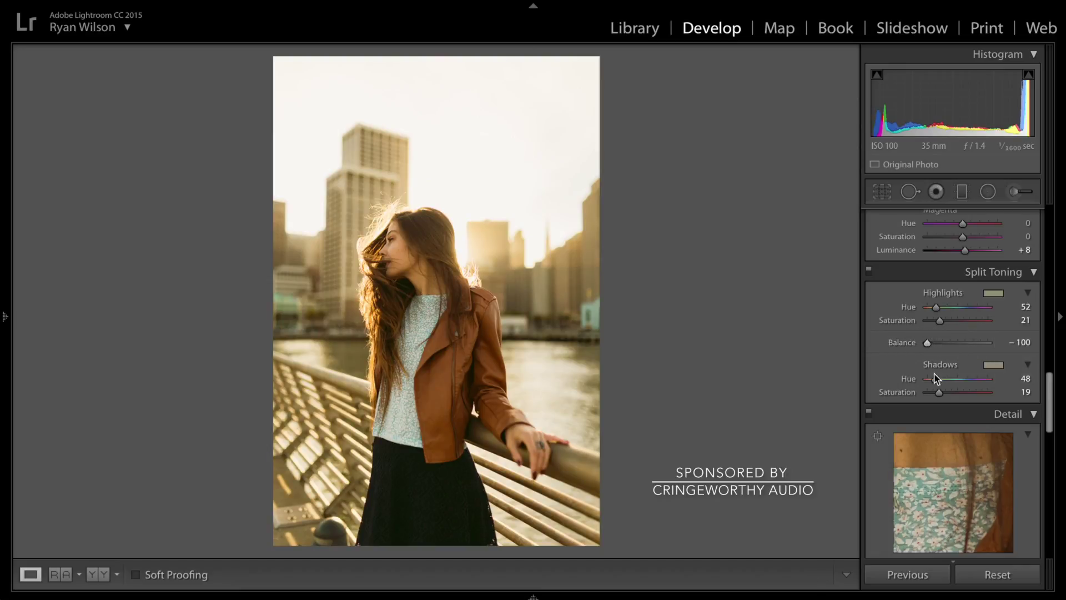
{"action": "left_click_drag", "start_coordinate": [939, 393], "coordinate": [937, 395]}
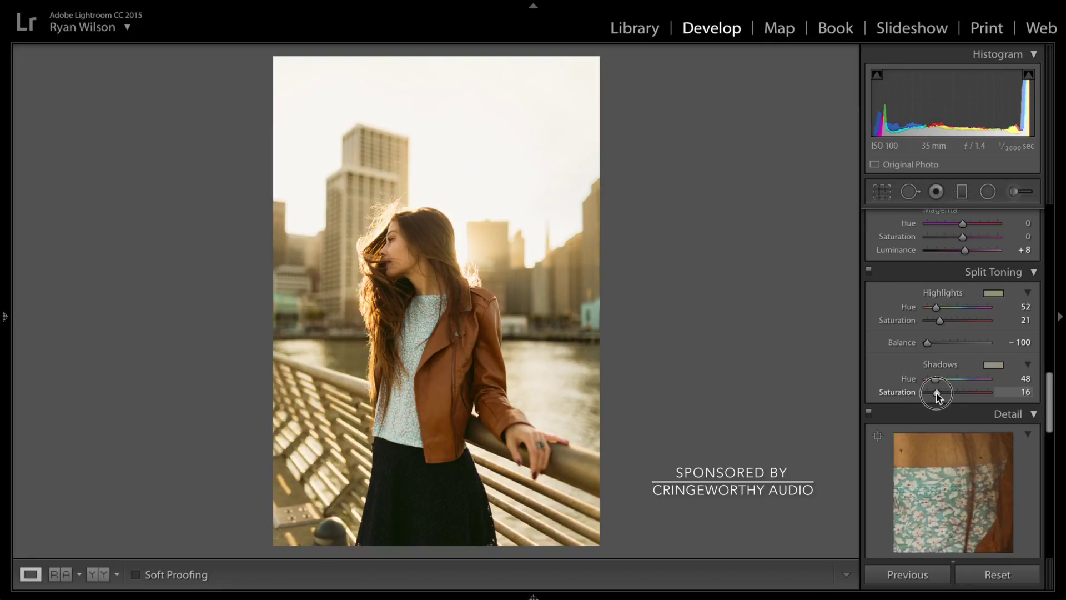
{"action": "left_click_drag", "start_coordinate": [937, 396], "coordinate": [936, 396]}
{"action": "left_click_drag", "start_coordinate": [936, 396], "coordinate": [935, 393]}
{"action": "left_click_drag", "start_coordinate": [938, 321], "coordinate": [938, 324]}
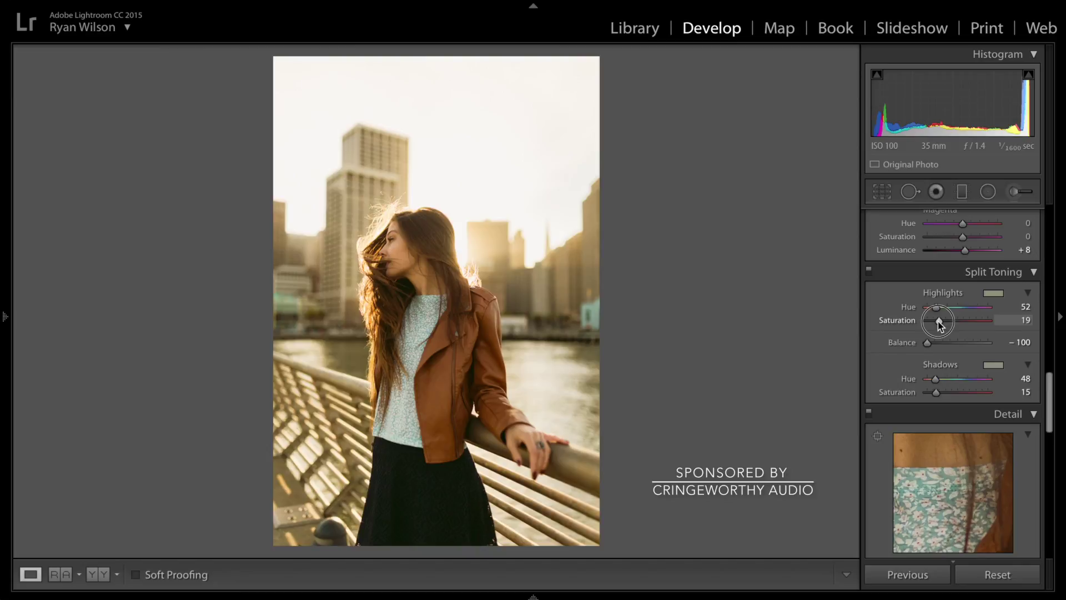
{"action": "left_click_drag", "start_coordinate": [938, 322], "coordinate": [939, 322]}
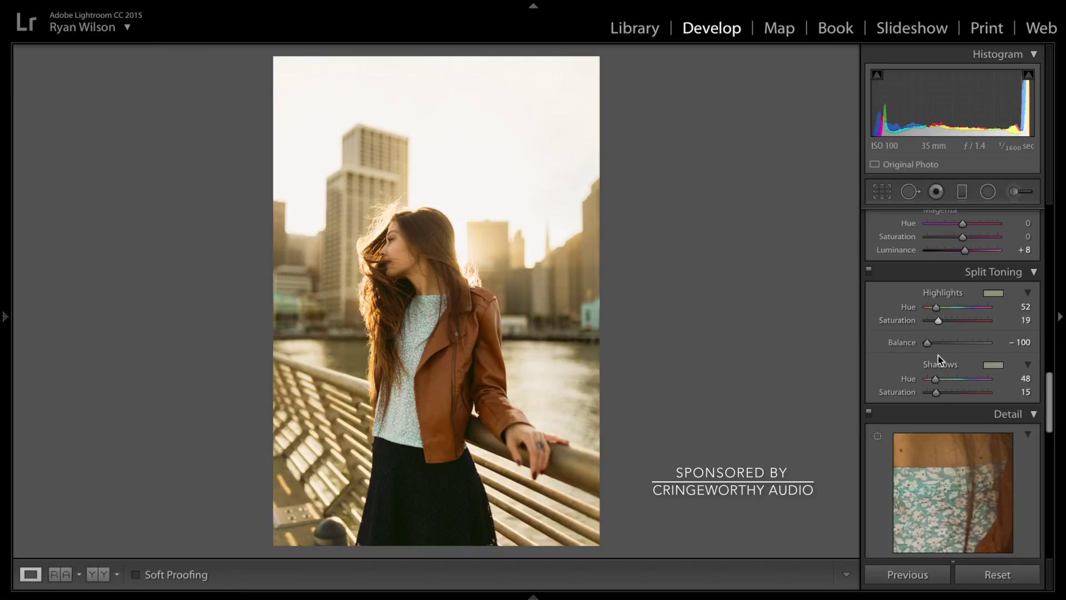
{"action": "left_click_drag", "start_coordinate": [937, 395], "coordinate": [934, 395]}
{"action": "left_click_drag", "start_coordinate": [929, 343], "coordinate": [934, 347]}
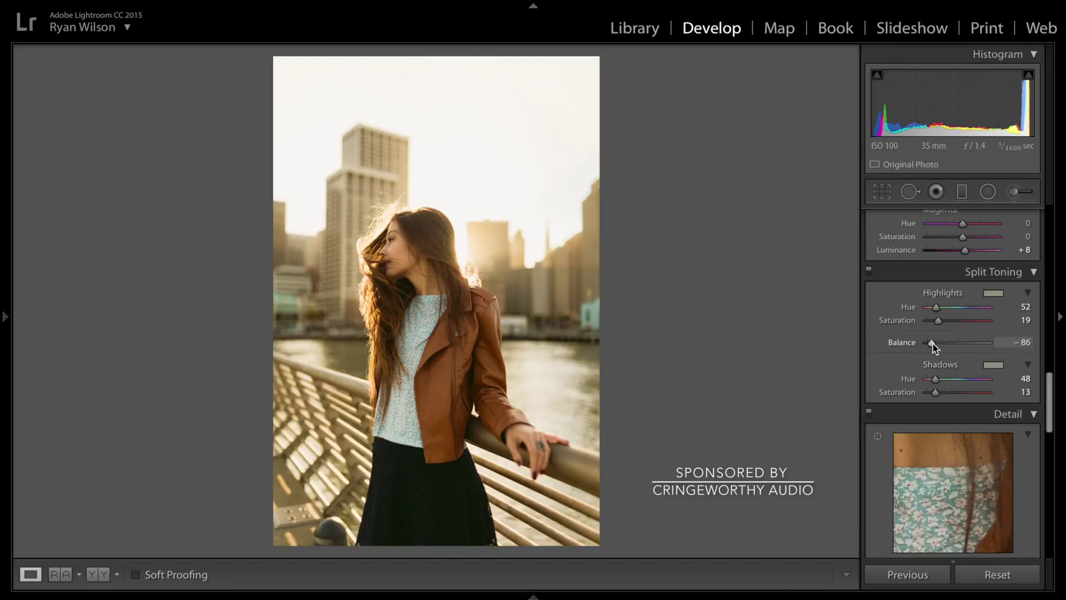
Step: Set up a new radial filter with a warm yellow color at hue 48 and saturation 52, and Dehaze −25
{"action": "scroll", "coordinate": [884, 302], "scroll_direction": "up", "scroll_amount": 4}
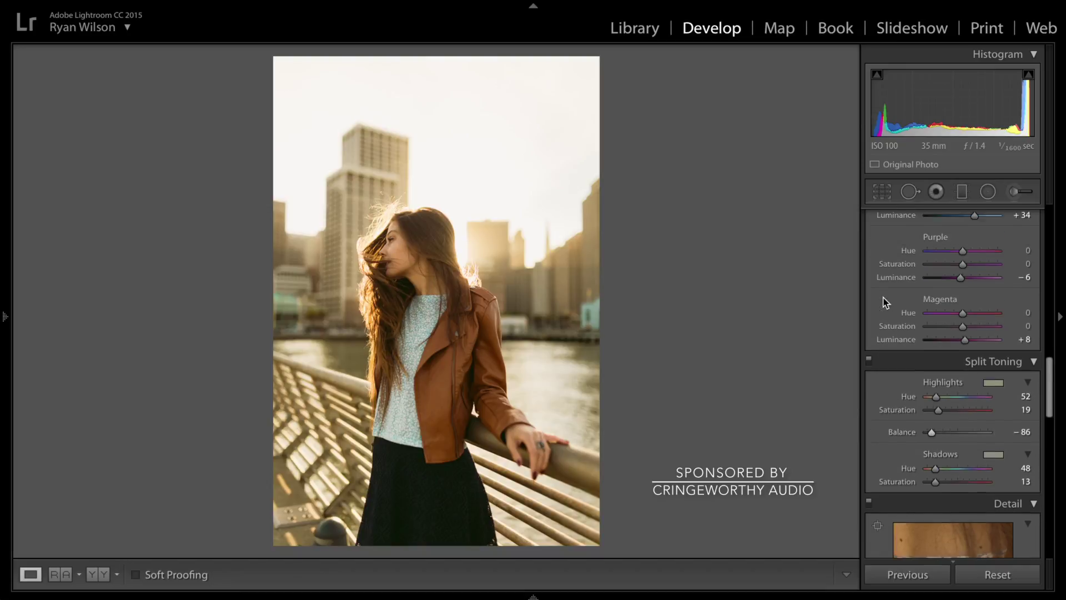
{"action": "scroll", "coordinate": [884, 303], "scroll_direction": "up", "scroll_amount": 4}
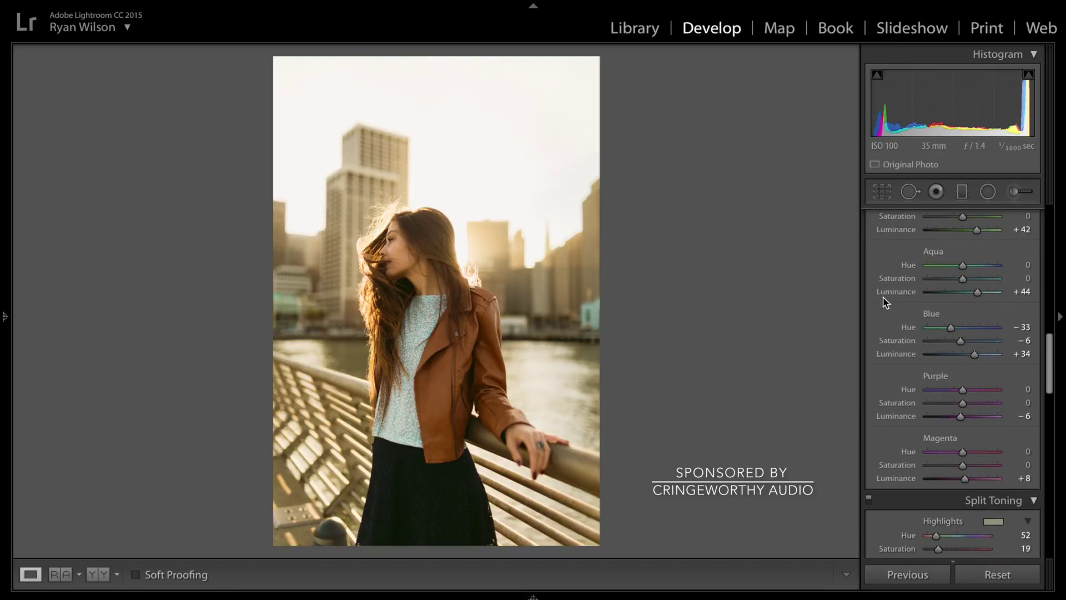
{"action": "left_click", "coordinate": [989, 194]}
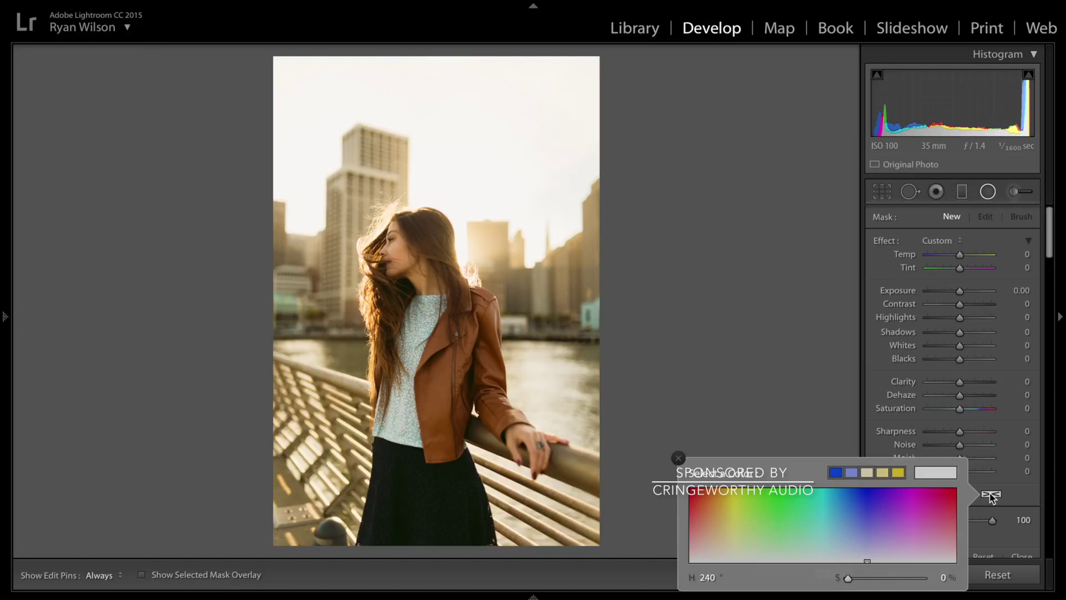
{"action": "left_click", "coordinate": [729, 530]}
{"action": "left_click_drag", "start_coordinate": [729, 530], "coordinate": [725, 524]}
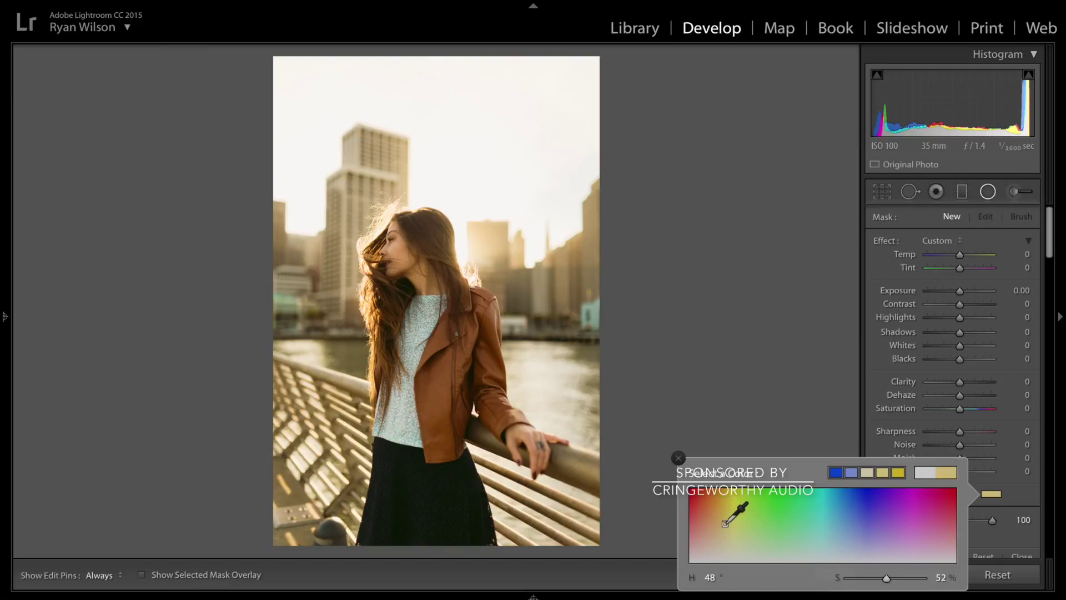
{"action": "left_click", "coordinate": [951, 396]}
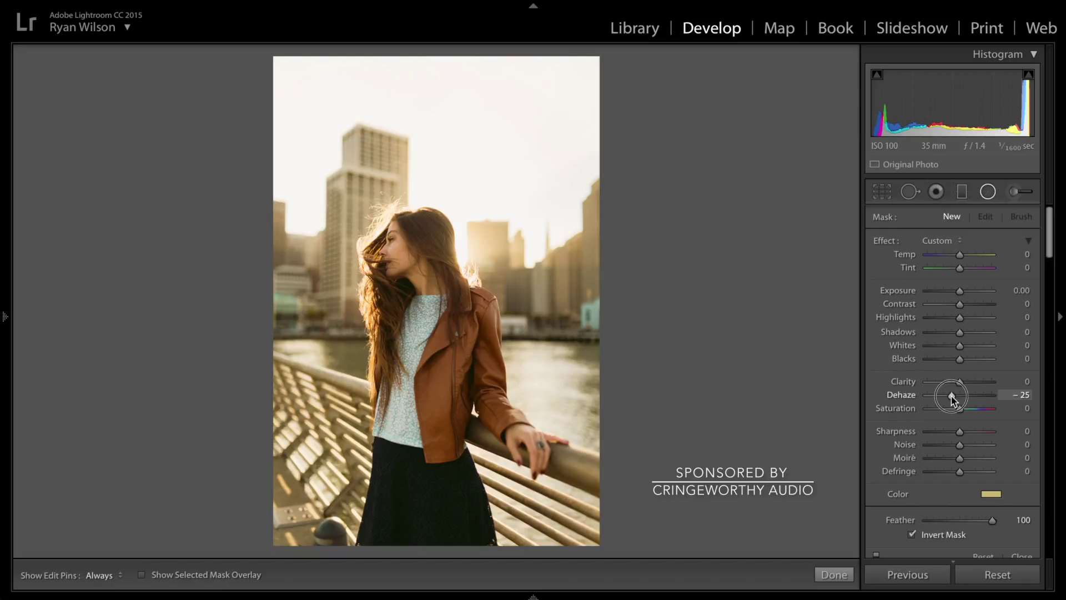
Step: Draw a large radial filter centered on the building beside the sun, reaching over the woman's head, with Invert Mask enabled and Feather 100
{"action": "left_click_drag", "start_coordinate": [467, 211], "coordinate": [634, 369]}
{"action": "left_click_drag", "start_coordinate": [466, 209], "coordinate": [493, 239]}
{"action": "scroll", "coordinate": [884, 522], "scroll_direction": "down", "scroll_amount": 2}
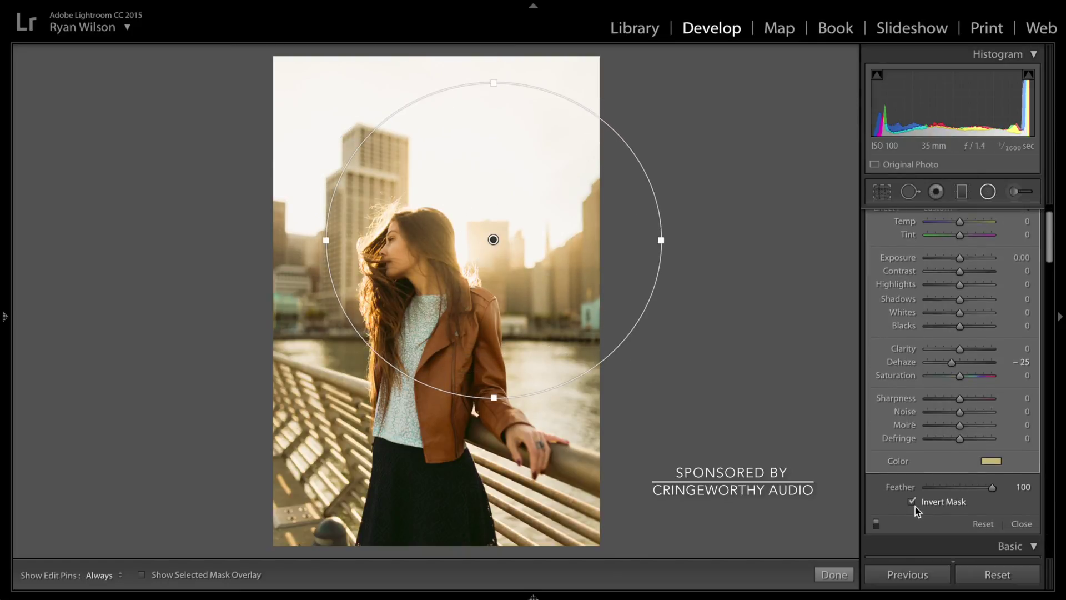
{"action": "left_click", "coordinate": [913, 501]}
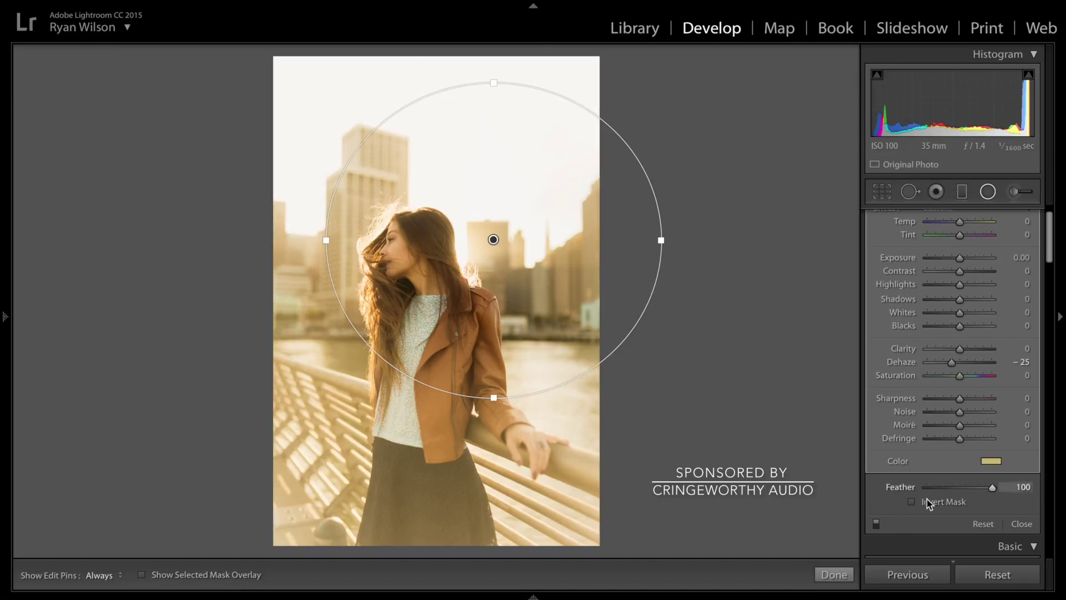
{"action": "left_click", "coordinate": [913, 502]}
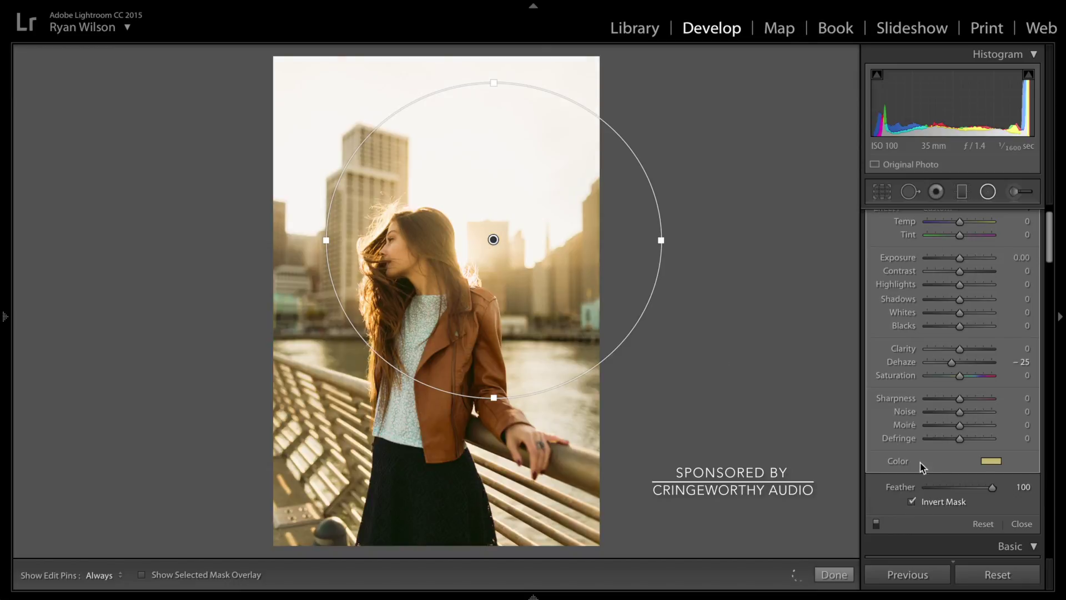
{"action": "left_click_drag", "start_coordinate": [992, 487], "coordinate": [1022, 491]}
Step: Enlarge the radial filter slightly in proportion and shift its center a little lower over the skyline
{"action": "left_click", "coordinate": [658, 241], "text": "shift"}
{"action": "left_click_drag", "start_coordinate": [658, 241], "coordinate": [683, 242]}
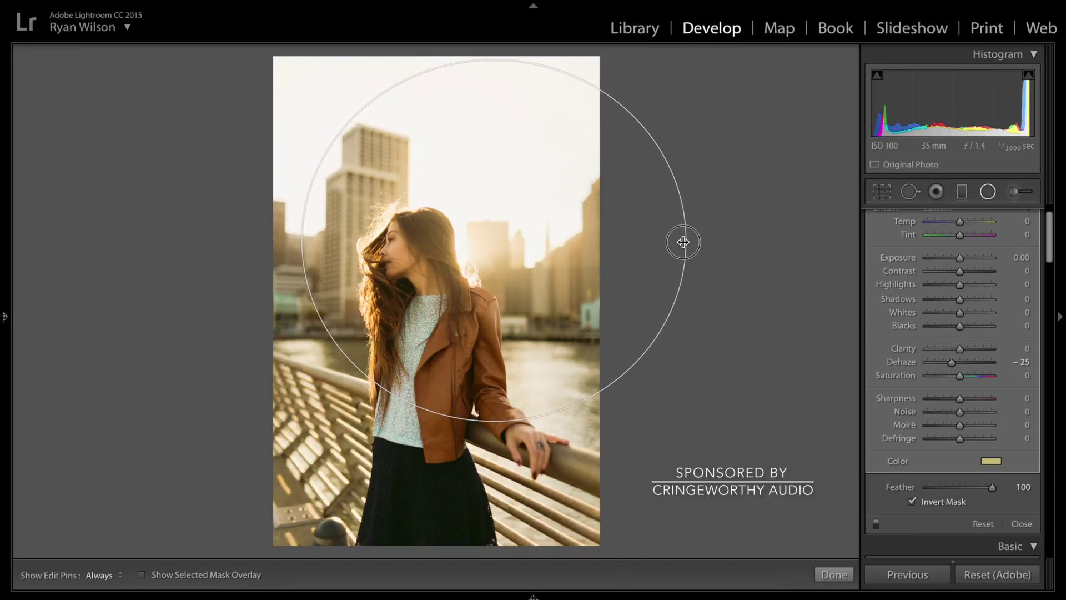
{"action": "left_click_drag", "start_coordinate": [683, 242], "coordinate": [669, 241]}
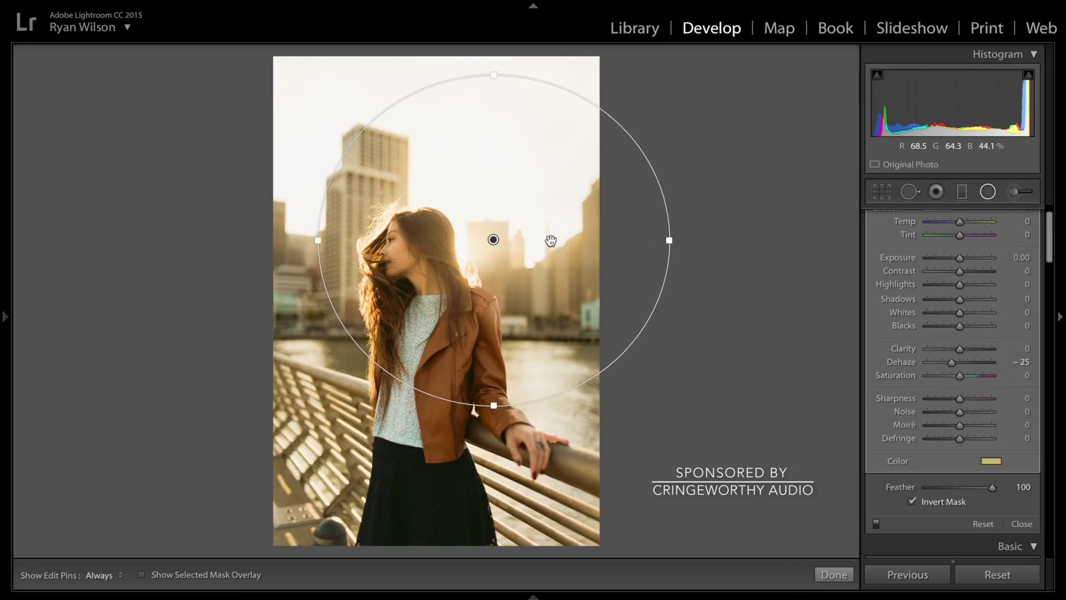
{"action": "mouse_move", "coordinate": [494, 240]}
{"action": "left_mouse_down"}
{"action": "mouse_move", "coordinate": [581, 242]}
{"action": "mouse_move", "coordinate": [490, 226]}
{"action": "mouse_move", "coordinate": [535, 231]}
{"action": "mouse_move", "coordinate": [499, 233]}
{"action": "mouse_move", "coordinate": [490, 248]}
{"action": "mouse_move", "coordinate": [520, 250]}
{"action": "mouse_move", "coordinate": [491, 250]}
{"action": "left_mouse_up"}
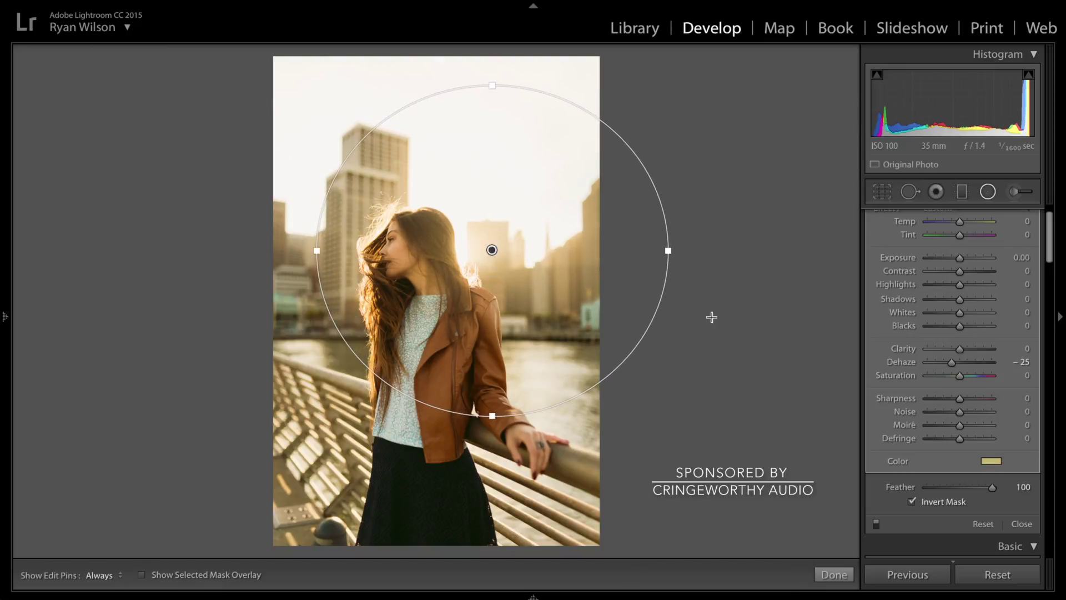
Step: Compare the photo with the radial filter effect off and on several times, and close the filter
{"action": "left_click", "coordinate": [876, 523]}
{"action": "left_click", "coordinate": [876, 523]}
{"action": "left_click", "coordinate": [877, 523]}
{"action": "left_click", "coordinate": [876, 523]}
{"action": "left_click", "coordinate": [876, 523]}
{"action": "left_click", "coordinate": [876, 523]}
{"action": "left_click", "coordinate": [834, 575]}
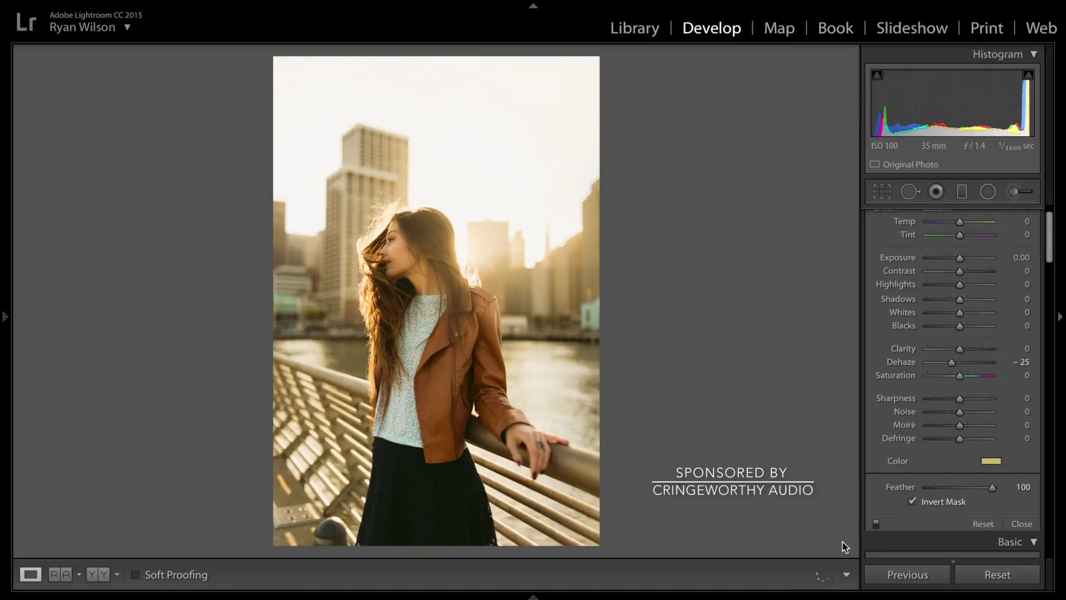
{"action": "left_click", "coordinate": [988, 193]}
{"action": "scroll", "coordinate": [871, 458], "scroll_direction": "down", "scroll_amount": 2}
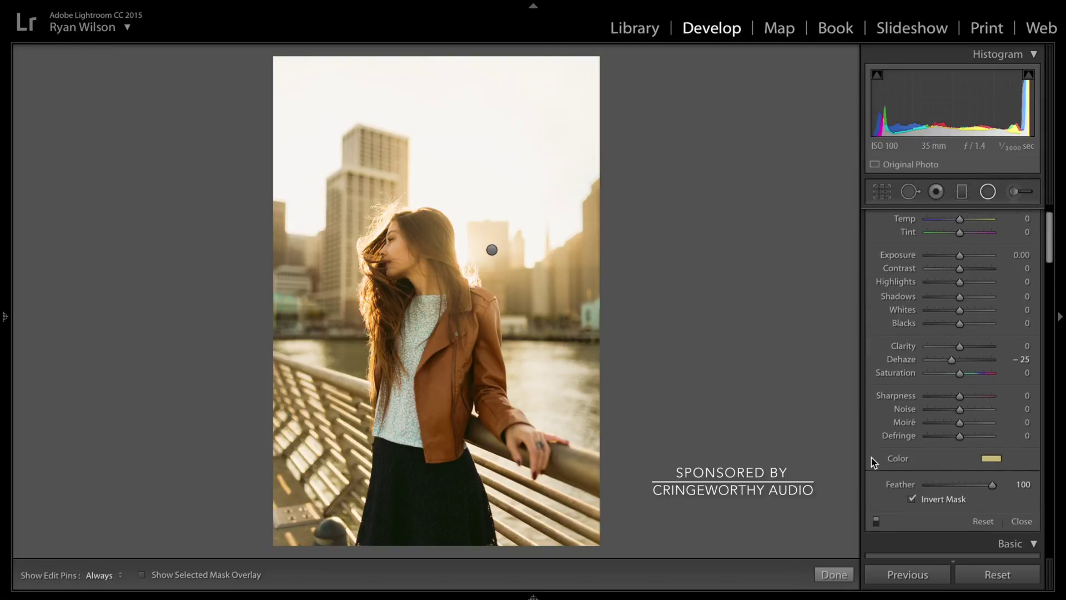
{"action": "left_click", "coordinate": [876, 521]}
{"action": "left_click", "coordinate": [876, 521]}
{"action": "left_click", "coordinate": [876, 521]}
{"action": "left_click", "coordinate": [876, 521]}
{"action": "left_click", "coordinate": [876, 521]}
{"action": "left_click", "coordinate": [876, 521]}
{"action": "left_click", "coordinate": [876, 521]}
{"action": "left_click", "coordinate": [876, 521]}
{"action": "left_click", "coordinate": [876, 520]}
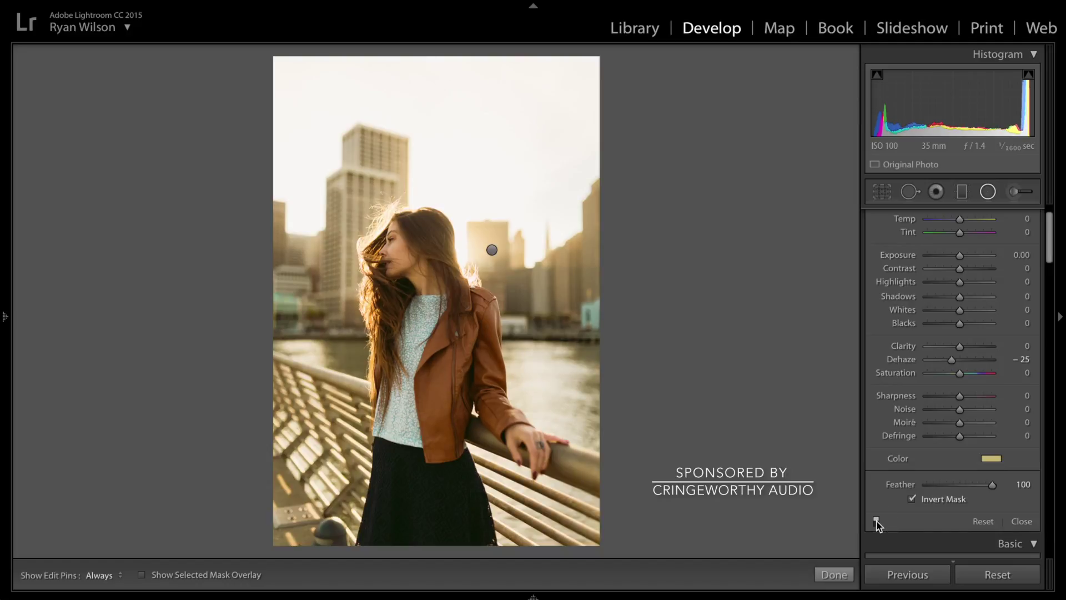
{"action": "left_click", "coordinate": [838, 573]}
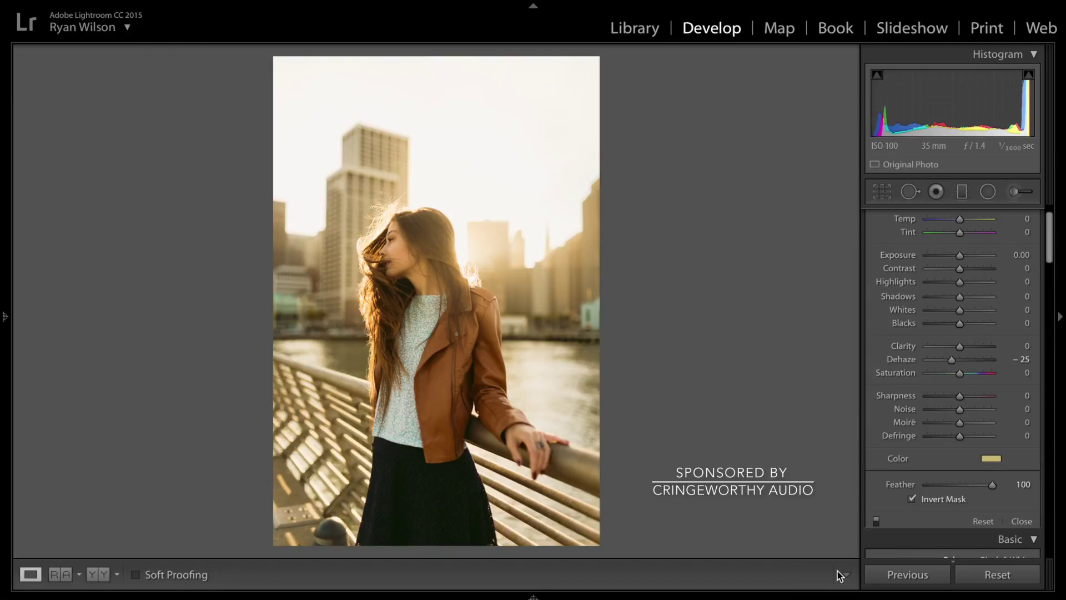
Step: Reset the Adjustment Brush effects and choose the softskin preset for retouching the woman's face
{"action": "left_click", "coordinate": [400, 255]}
{"action": "left_click_drag", "start_coordinate": [398, 252], "coordinate": [440, 300]}
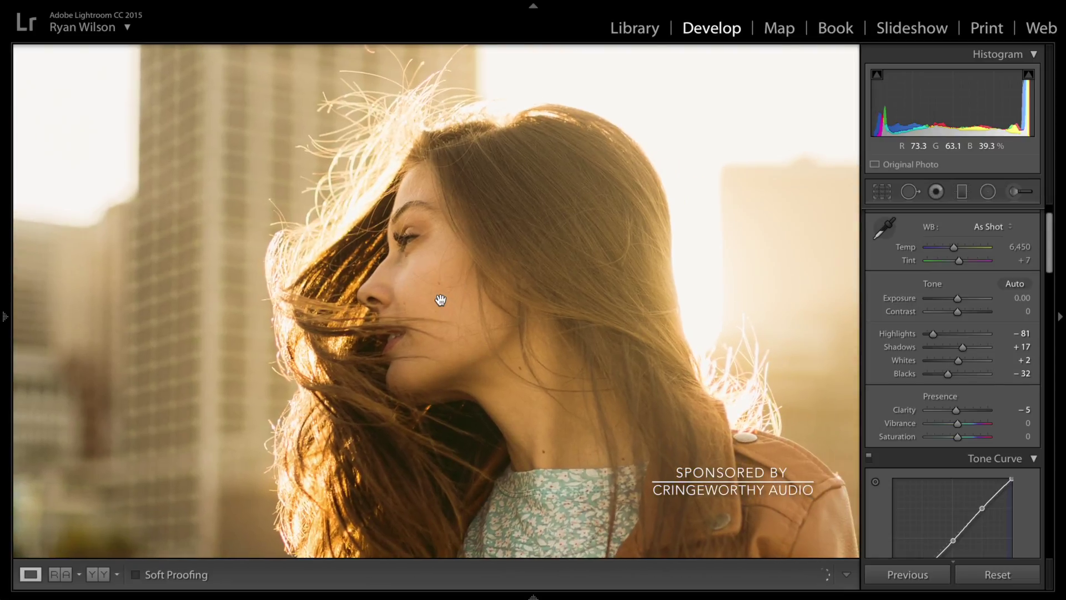
{"action": "left_click", "coordinate": [1018, 192]}
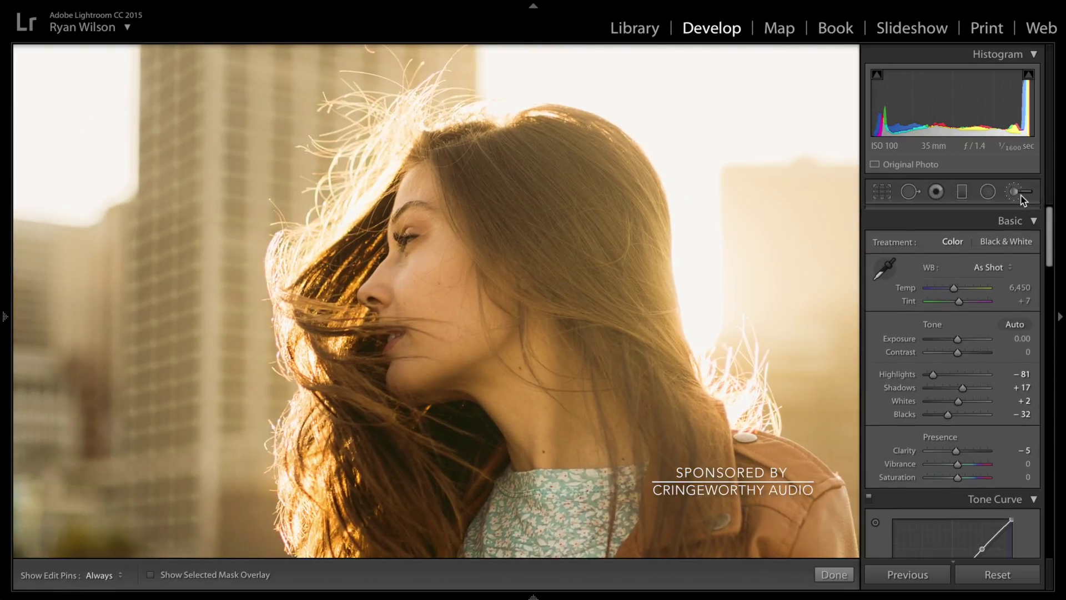
{"action": "double_click", "coordinate": [888, 242]}
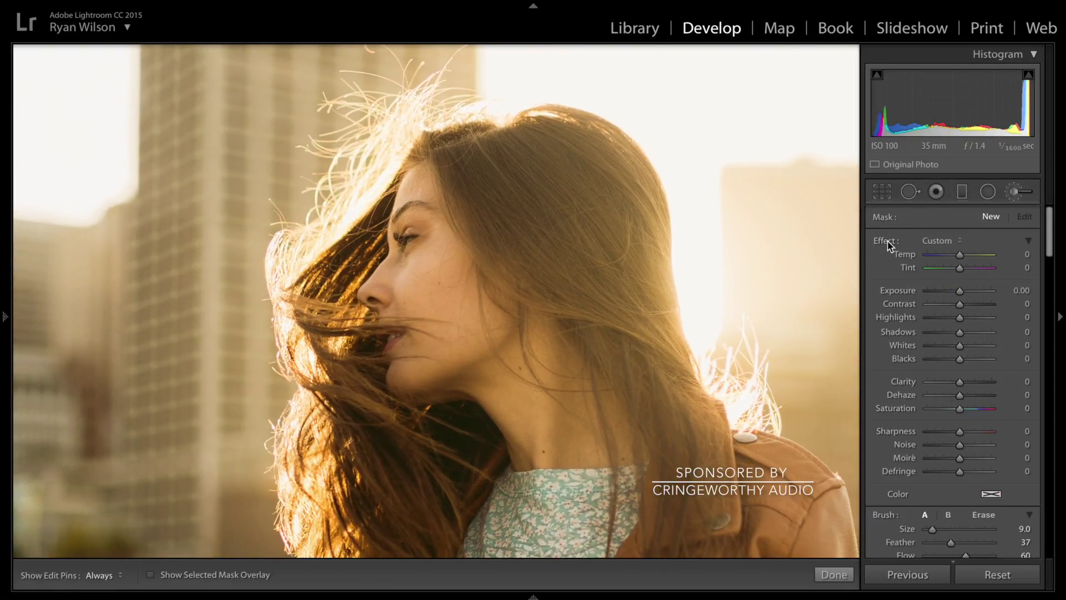
{"action": "left_click", "coordinate": [948, 243]}
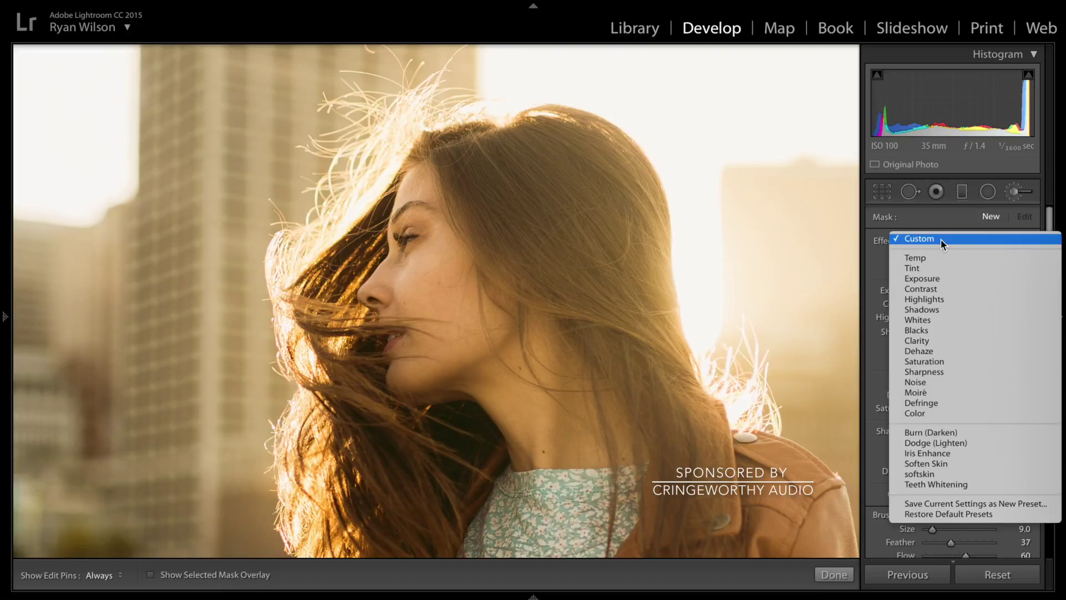
{"action": "left_click", "coordinate": [942, 476]}
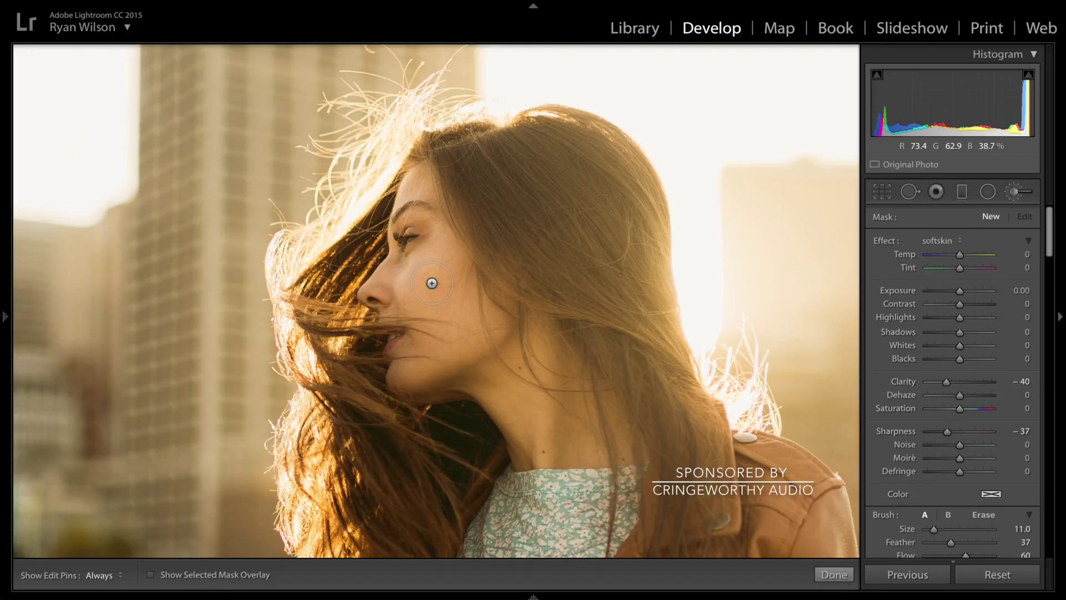
Step: Paint the softskin effect over the cheek, forehead and the skin around the nose and mouth, using brush sizes 11 and 6
{"action": "key", "text": "h"}
{"action": "mouse_move", "coordinate": [432, 274]}
{"action": "left_mouse_down"}
{"action": "mouse_move", "coordinate": [390, 294]}
{"action": "mouse_move", "coordinate": [436, 286]}
{"action": "mouse_move", "coordinate": [445, 264]}
{"action": "mouse_move", "coordinate": [402, 288]}
{"action": "mouse_move", "coordinate": [468, 318]}
{"action": "mouse_move", "coordinate": [406, 371]}
{"action": "mouse_move", "coordinate": [487, 312]}
{"action": "mouse_move", "coordinate": [463, 332]}
{"action": "mouse_move", "coordinate": [444, 257]}
{"action": "mouse_move", "coordinate": [393, 296]}
{"action": "mouse_move", "coordinate": [442, 299]}
{"action": "mouse_move", "coordinate": [448, 318]}
{"action": "mouse_move", "coordinate": [429, 360]}
{"action": "mouse_move", "coordinate": [410, 371]}
{"action": "mouse_move", "coordinate": [470, 326]}
{"action": "mouse_move", "coordinate": [438, 271]}
{"action": "left_mouse_up"}
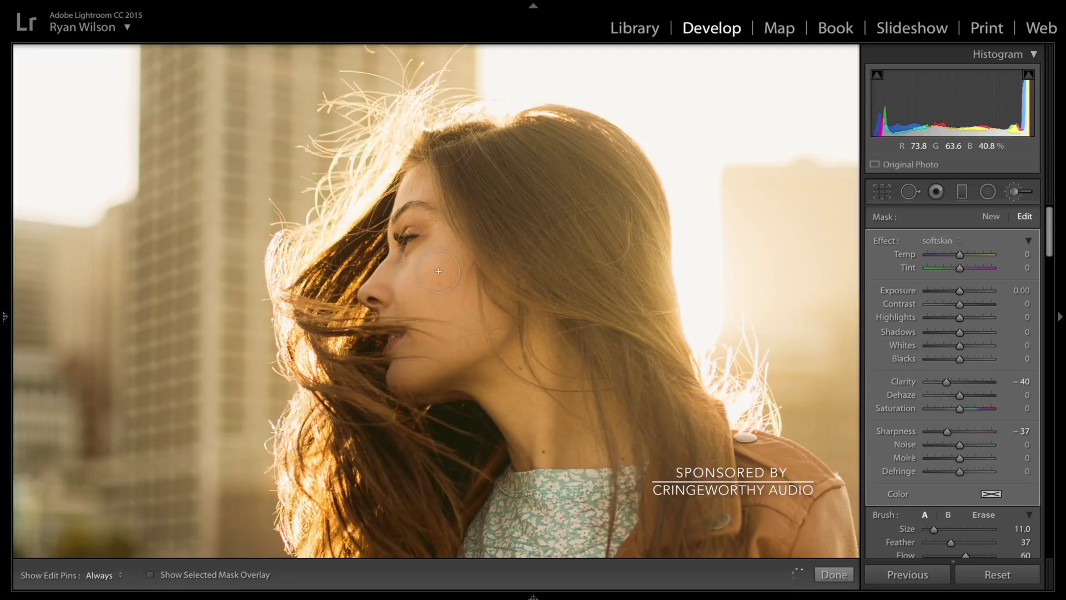
{"action": "key", "text": "h"}
{"action": "left_click_drag", "start_coordinate": [408, 191], "coordinate": [426, 187]}
{"action": "key", "text": "h"}
{"action": "key", "text": "h"}
{"action": "mouse_move", "coordinate": [397, 266]}
{"action": "left_mouse_down"}
{"action": "mouse_move", "coordinate": [370, 293]}
{"action": "mouse_move", "coordinate": [464, 321]}
{"action": "mouse_move", "coordinate": [405, 376]}
{"action": "mouse_move", "coordinate": [412, 357]}
{"action": "mouse_move", "coordinate": [410, 368]}
{"action": "left_mouse_up"}
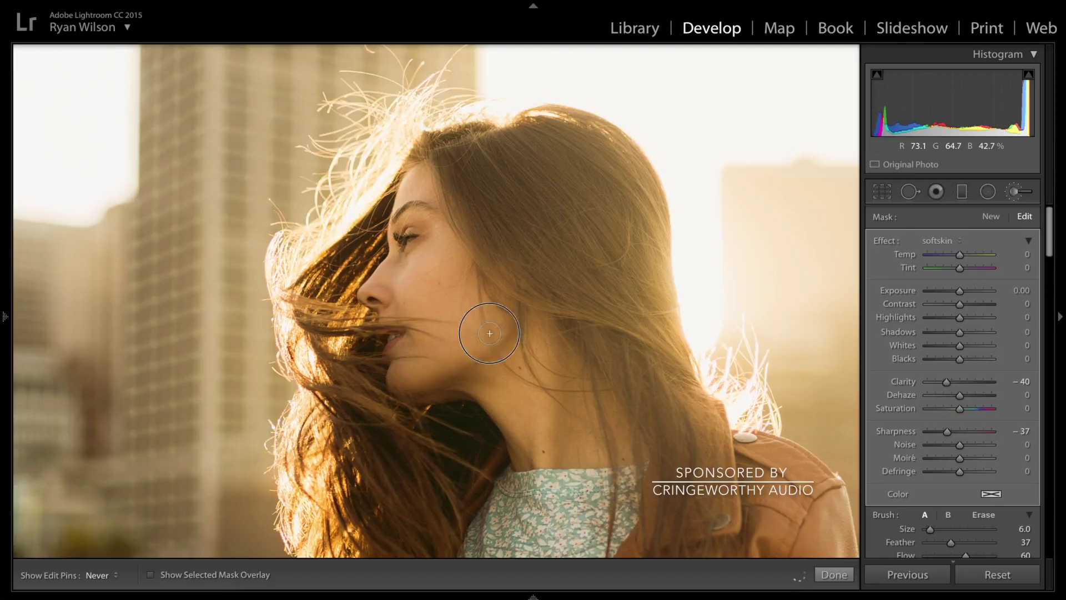
Step: Enlarge the brush to size 13, paint skin softening over the lower face and neck, and finish the brush adjustment
{"action": "key", "text": "h"}
{"action": "key", "text": "bracketright"}
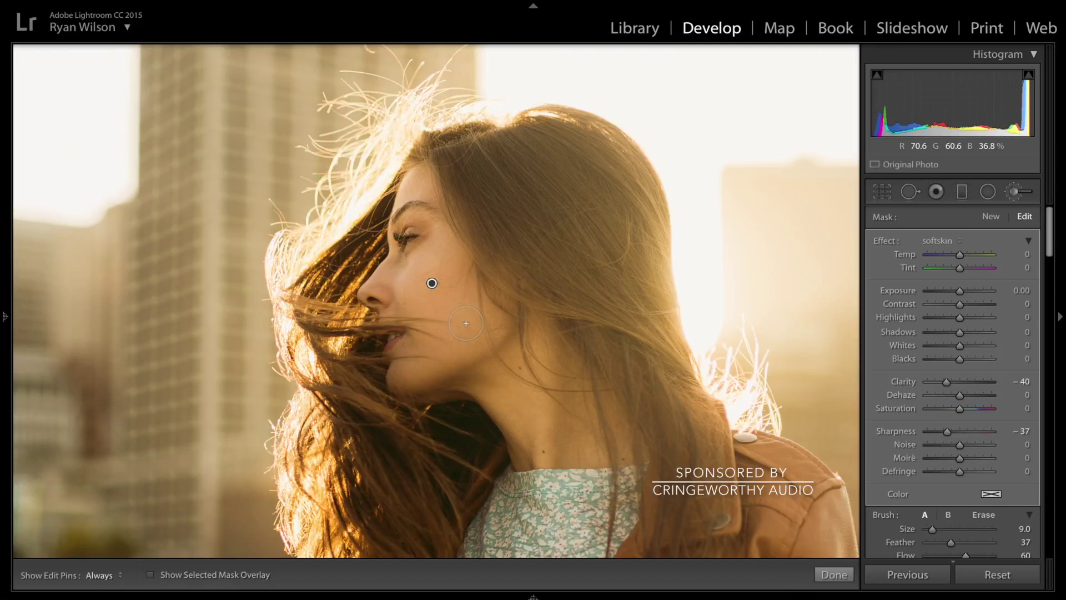
{"action": "key", "text": "h"}
{"action": "key", "text": "bracketright"}
{"action": "mouse_move", "coordinate": [428, 316]}
{"action": "left_mouse_down"}
{"action": "mouse_move", "coordinate": [434, 333]}
{"action": "mouse_move", "coordinate": [423, 297]}
{"action": "mouse_move", "coordinate": [448, 284]}
{"action": "mouse_move", "coordinate": [492, 333]}
{"action": "mouse_move", "coordinate": [501, 431]}
{"action": "mouse_move", "coordinate": [572, 443]}
{"action": "left_mouse_up"}
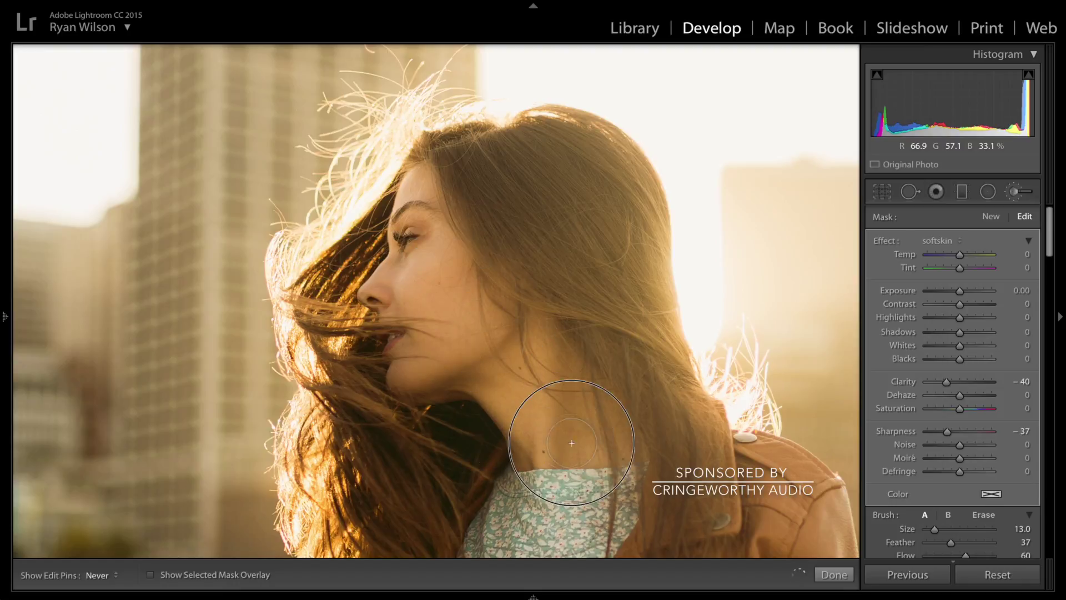
{"action": "key", "text": "h"}
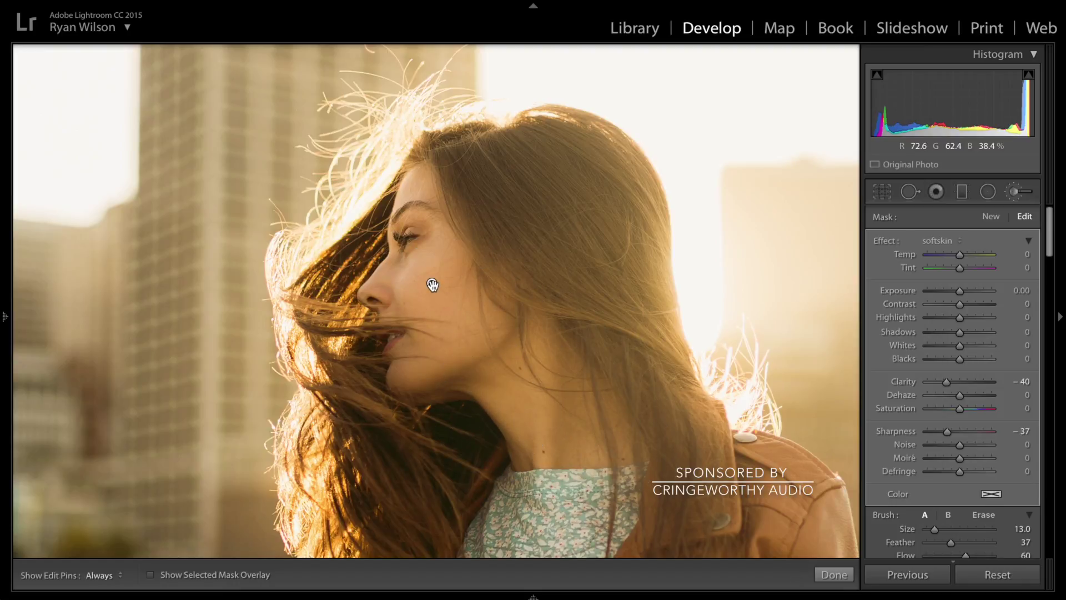
{"action": "mouse_move", "coordinate": [432, 285]}
{"action": "left_click", "coordinate": [834, 574]}
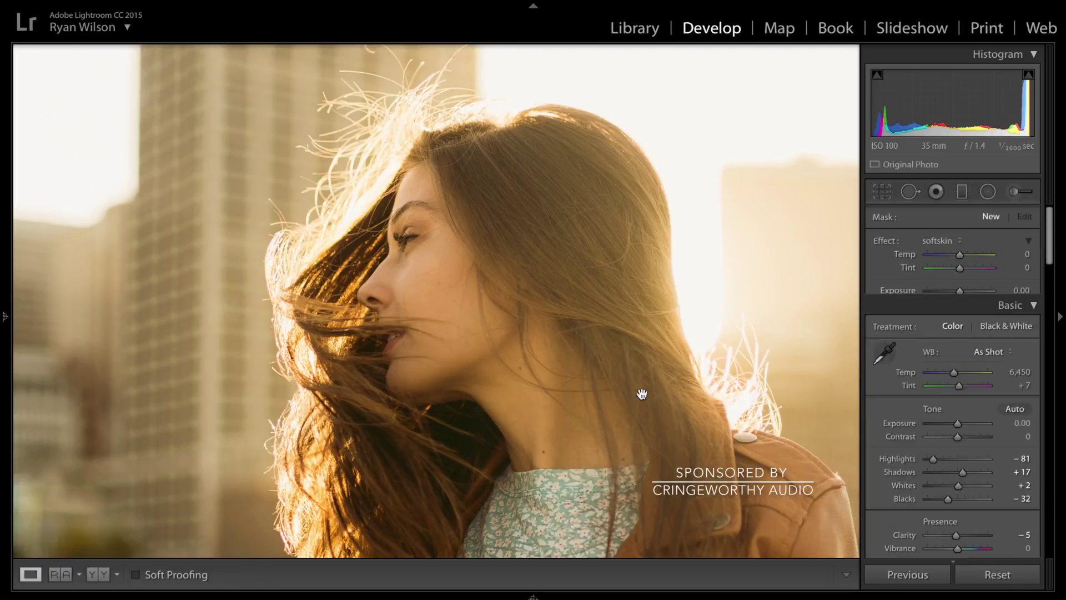
Step: Review the whole edited portrait full screen, in a side-by-side before and after view, and against its alternate edit
{"action": "left_click", "coordinate": [642, 394]}
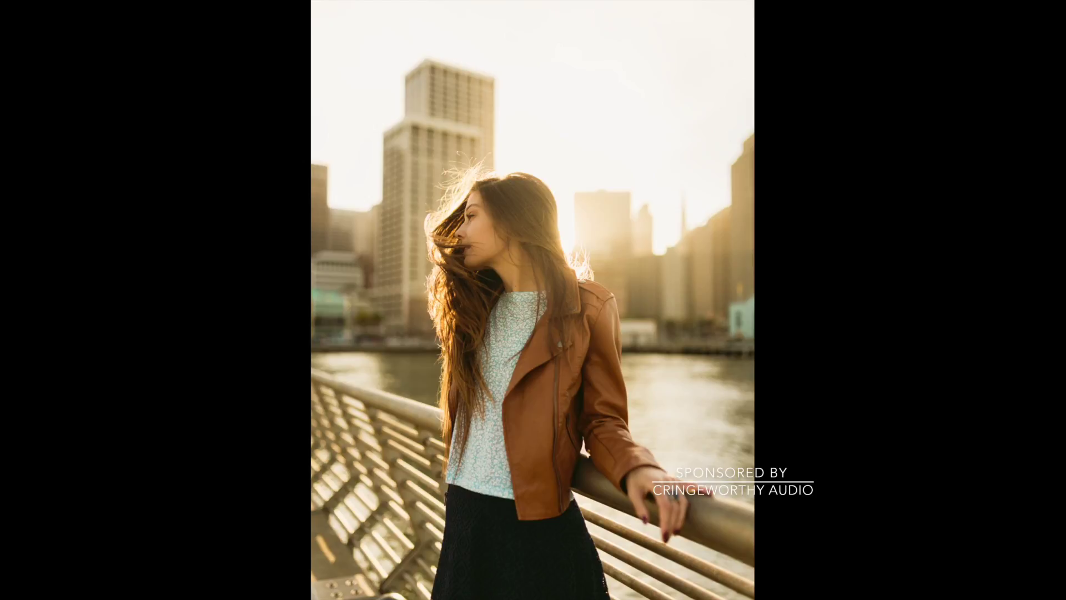
{"action": "key", "text": "Escape"}
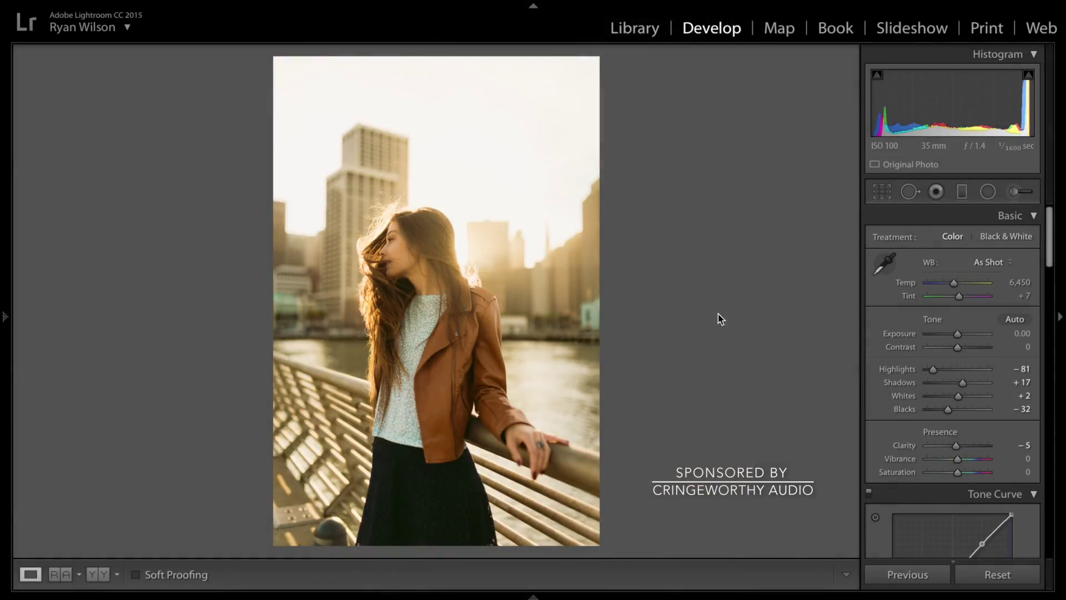
{"action": "left_click", "coordinate": [99, 575]}
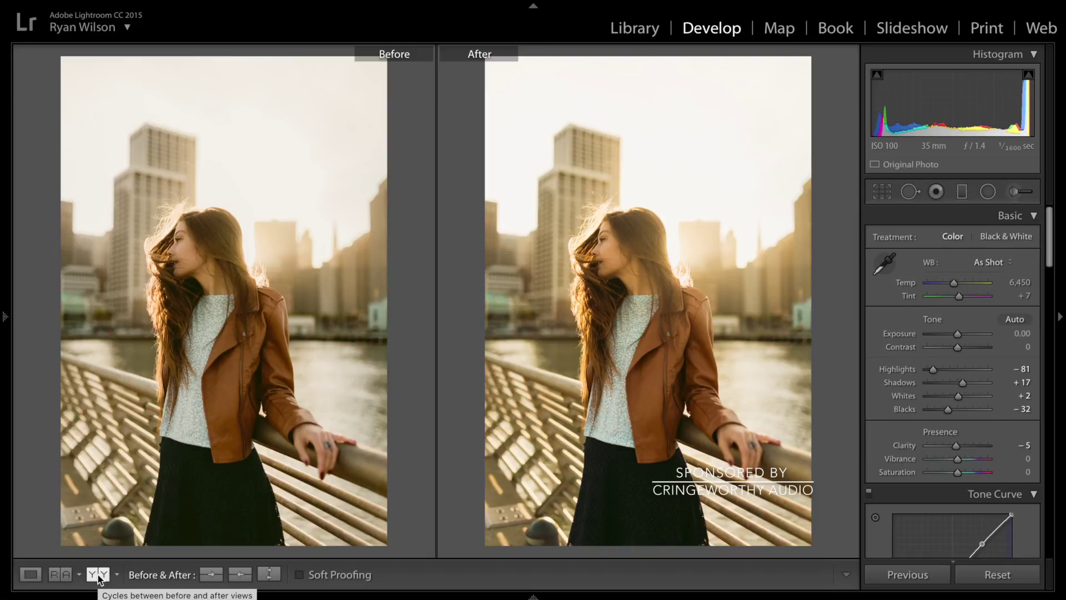
{"action": "left_click", "coordinate": [42, 576]}
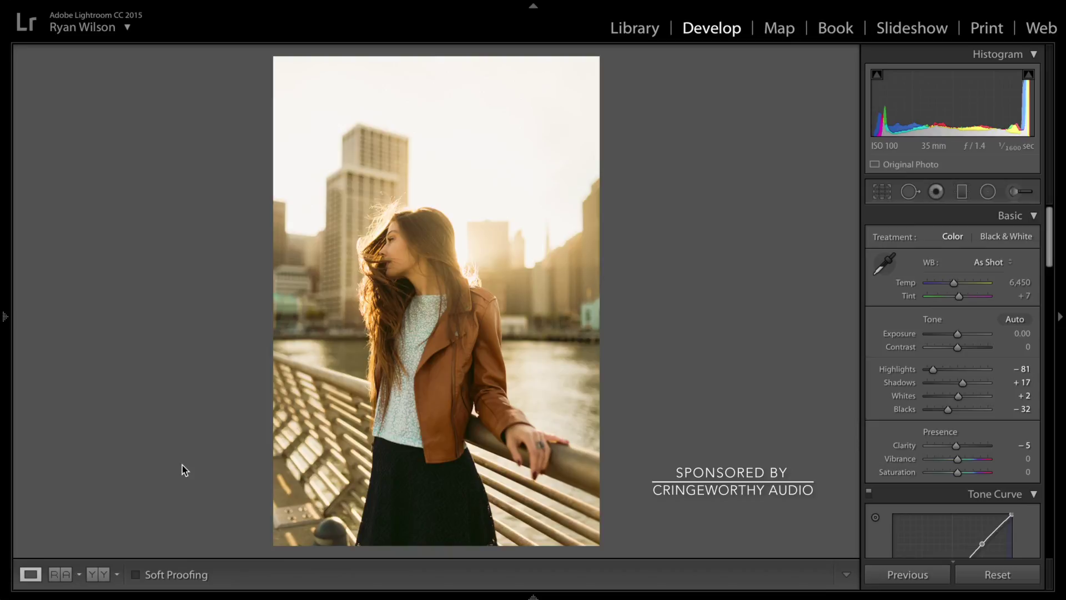
{"action": "key", "text": "Right"}
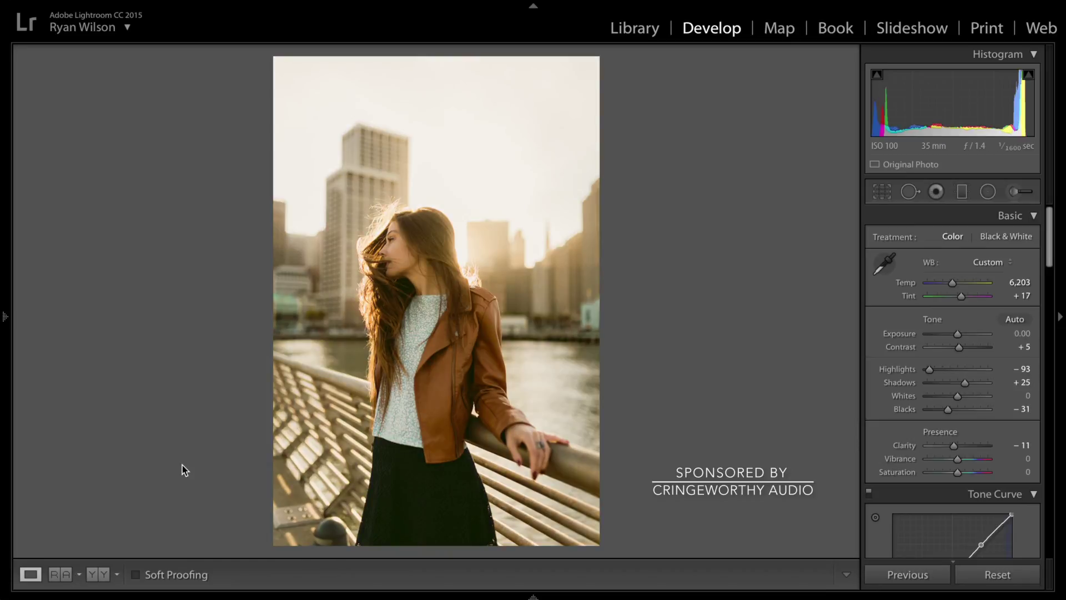
{"action": "key", "text": "Right"}
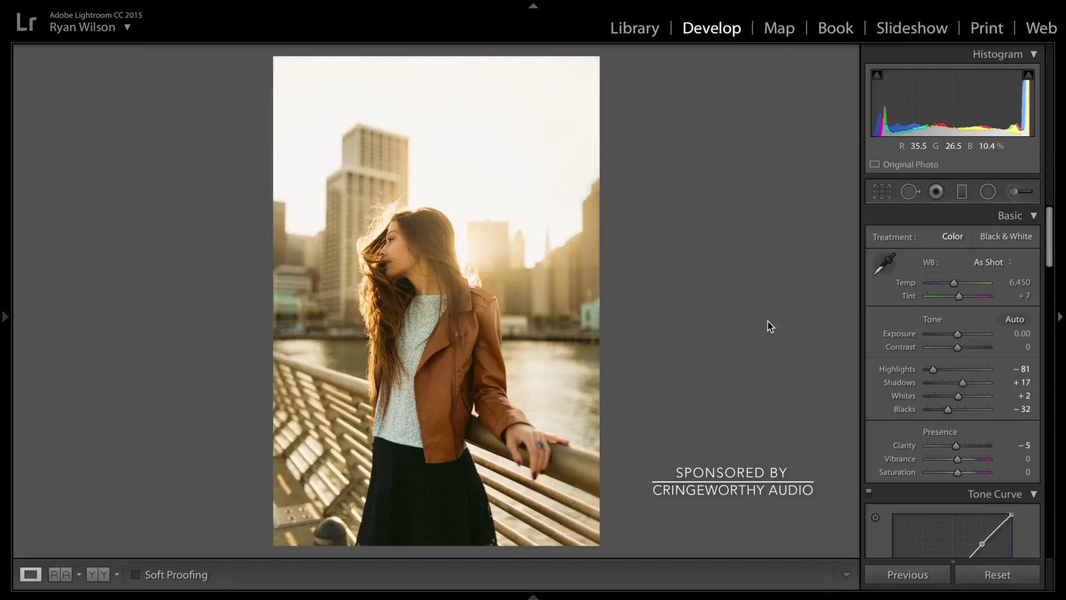